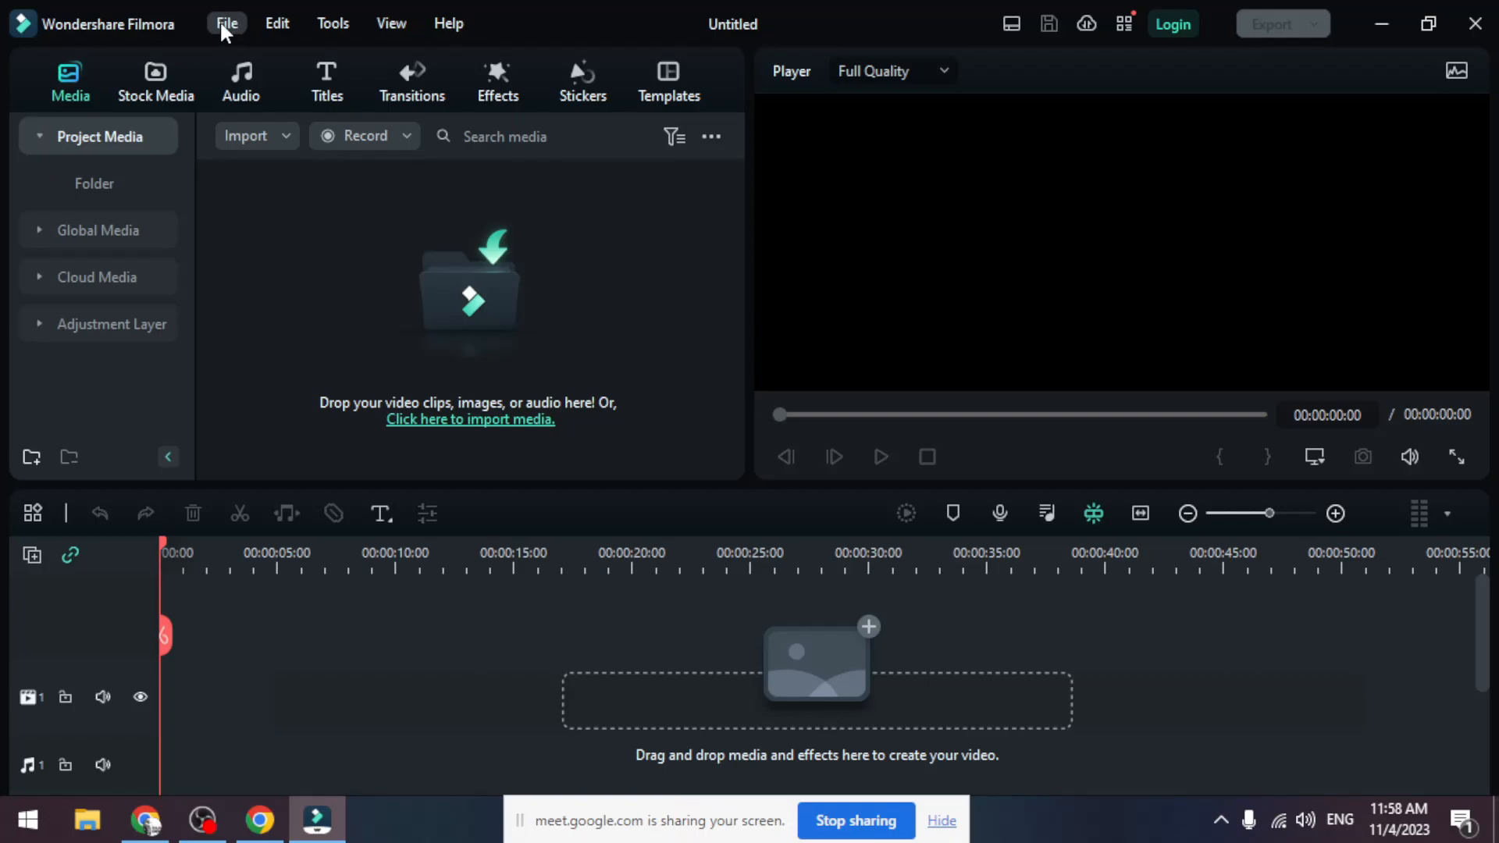
Open the project settings, keep the 16:9 (Widescreen) aspect ratio and choose the 1920x1080 (Full HD) resolution
{"action": "left_click", "coordinate": [220, 22]}
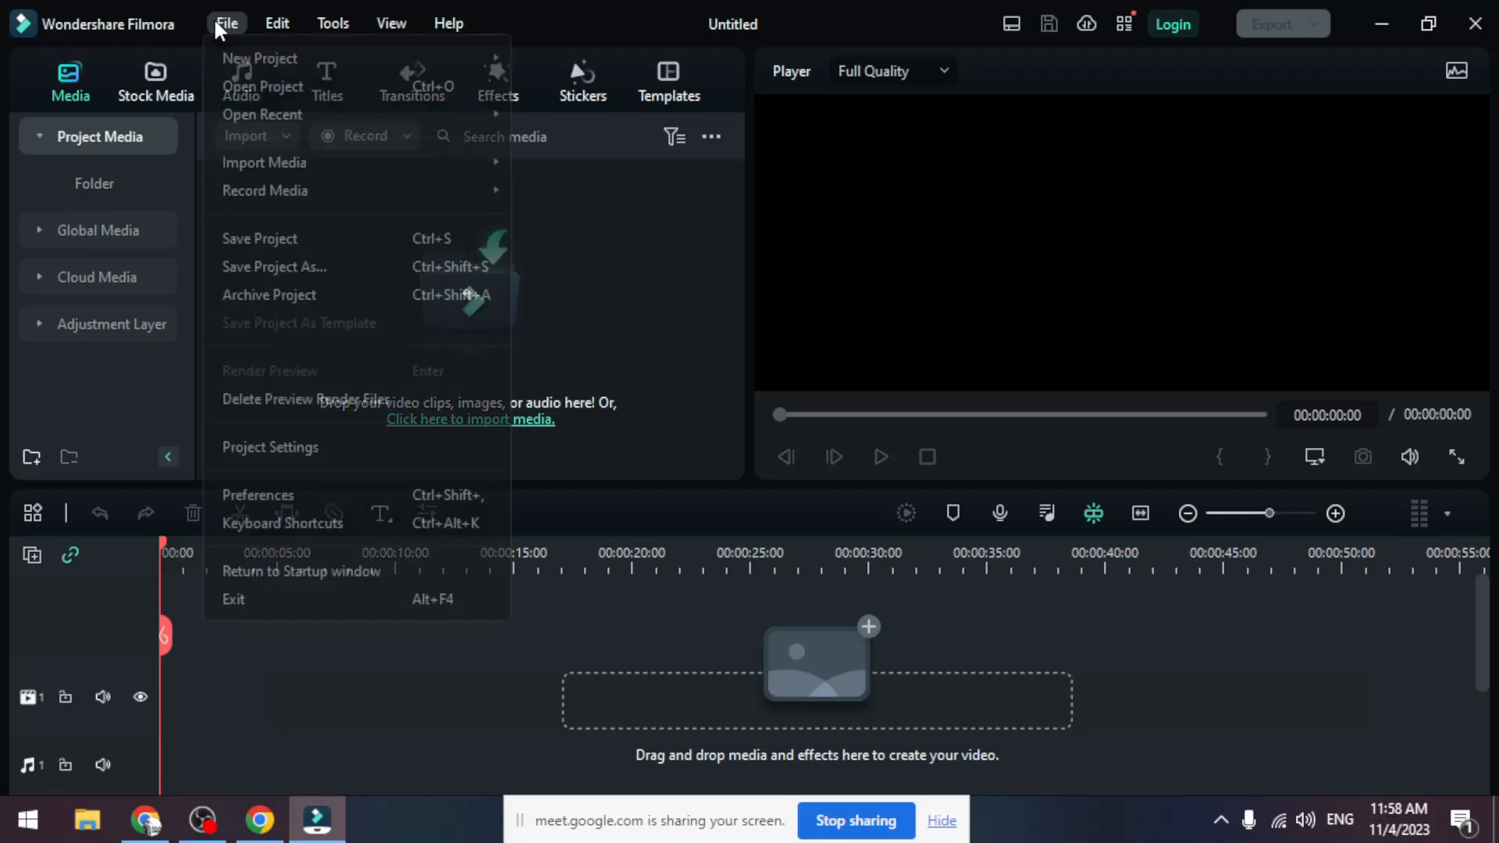
{"action": "mouse_move", "coordinate": [227, 62]}
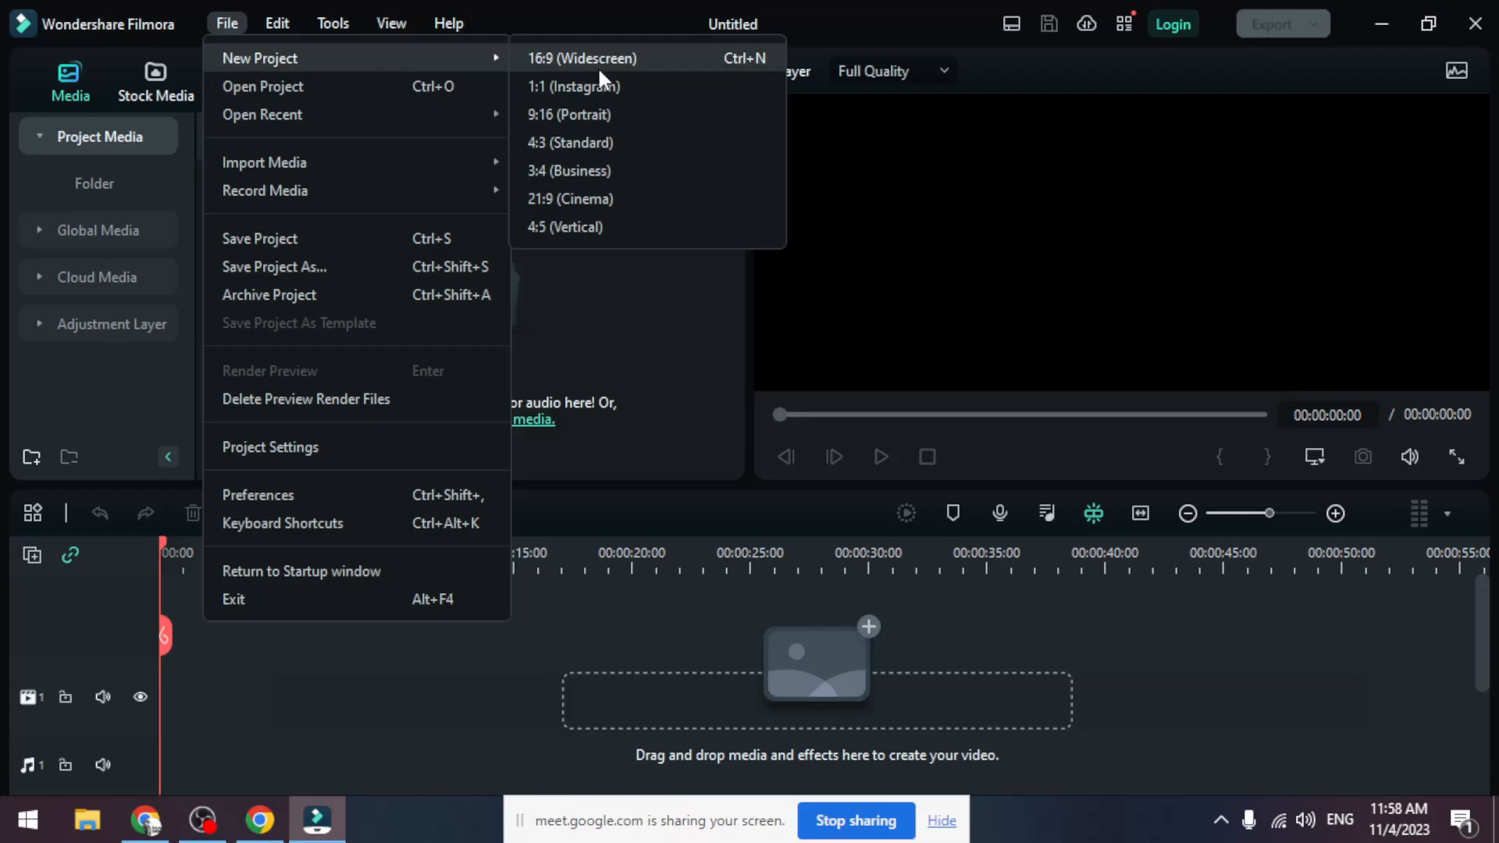
{"action": "mouse_move", "coordinate": [245, 114]}
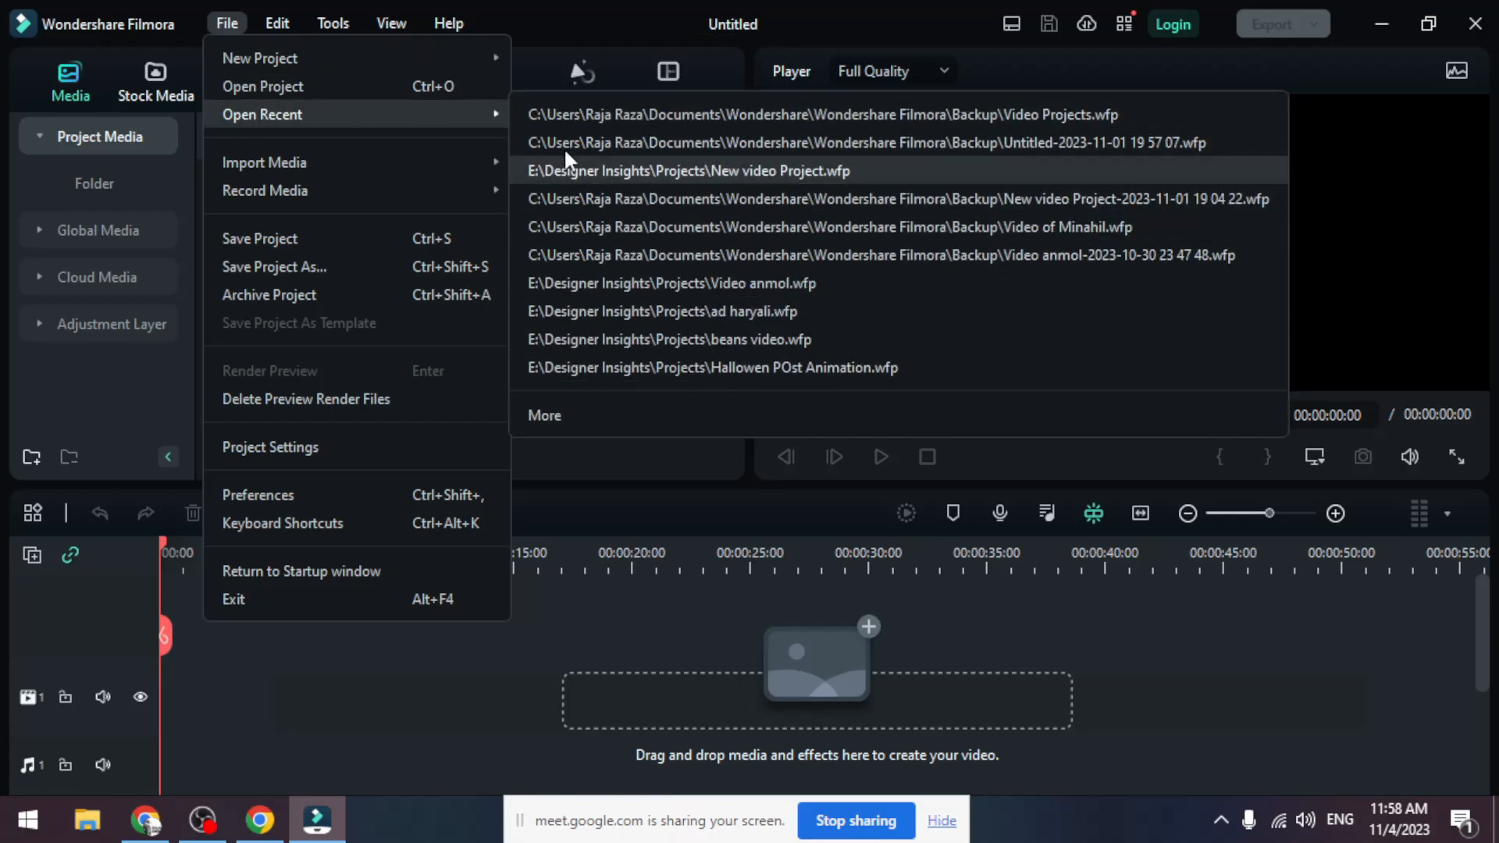
{"action": "mouse_move", "coordinate": [287, 166]}
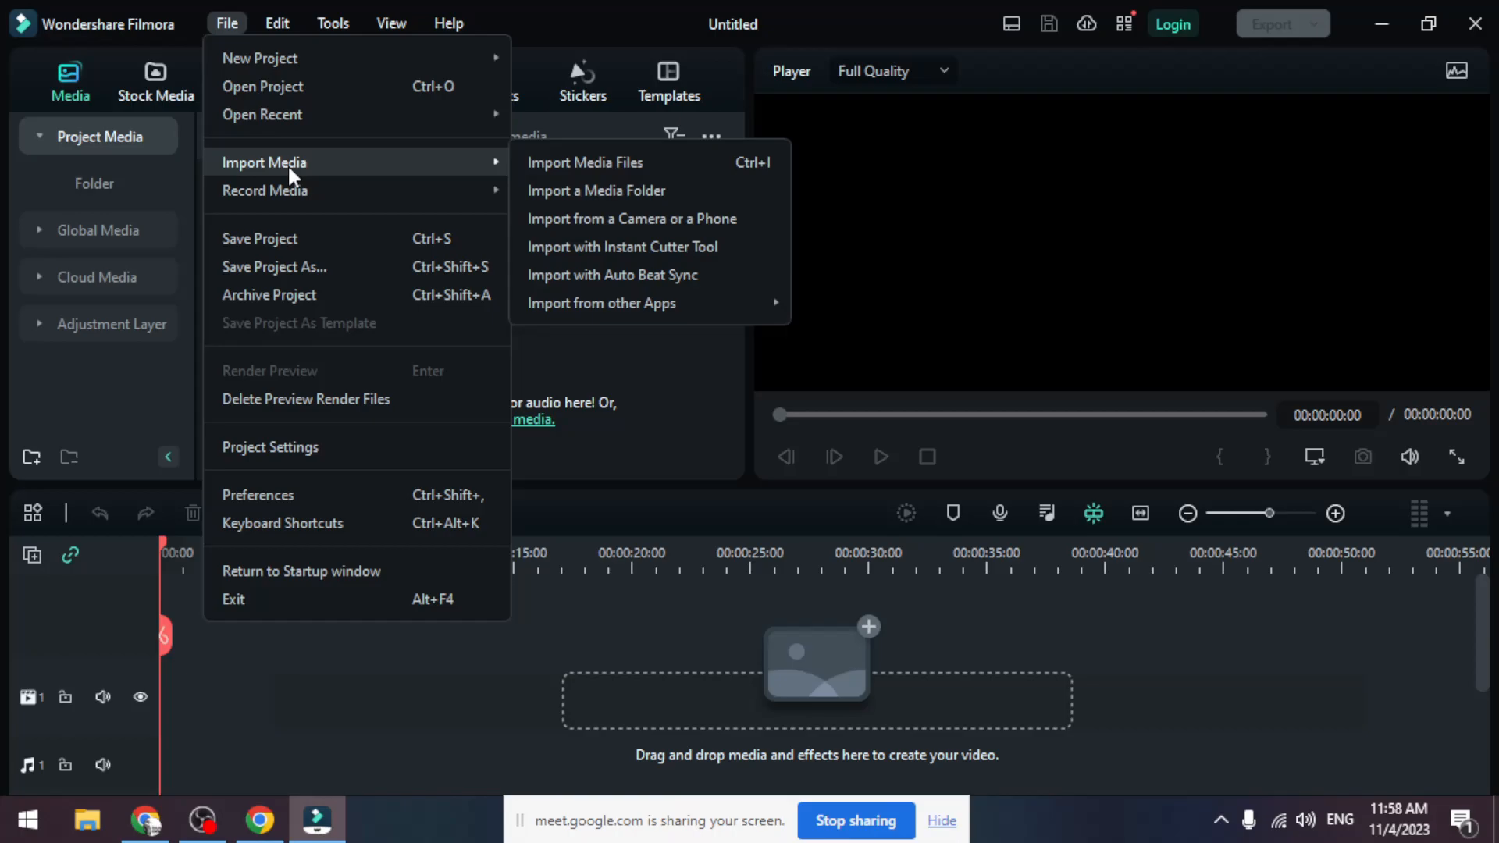
{"action": "mouse_move", "coordinate": [296, 194]}
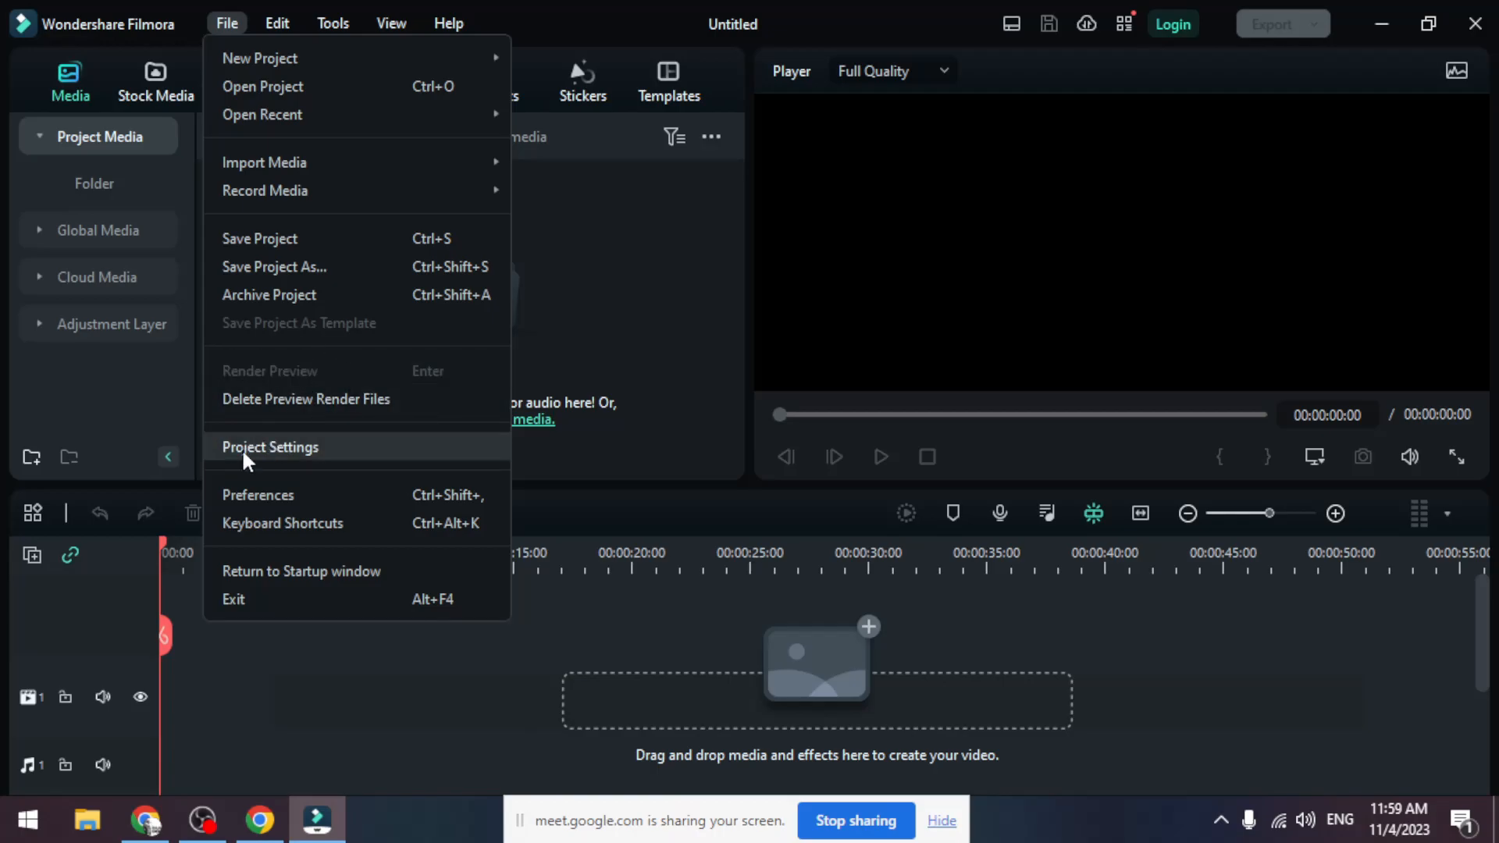
{"action": "left_click", "coordinate": [291, 451]}
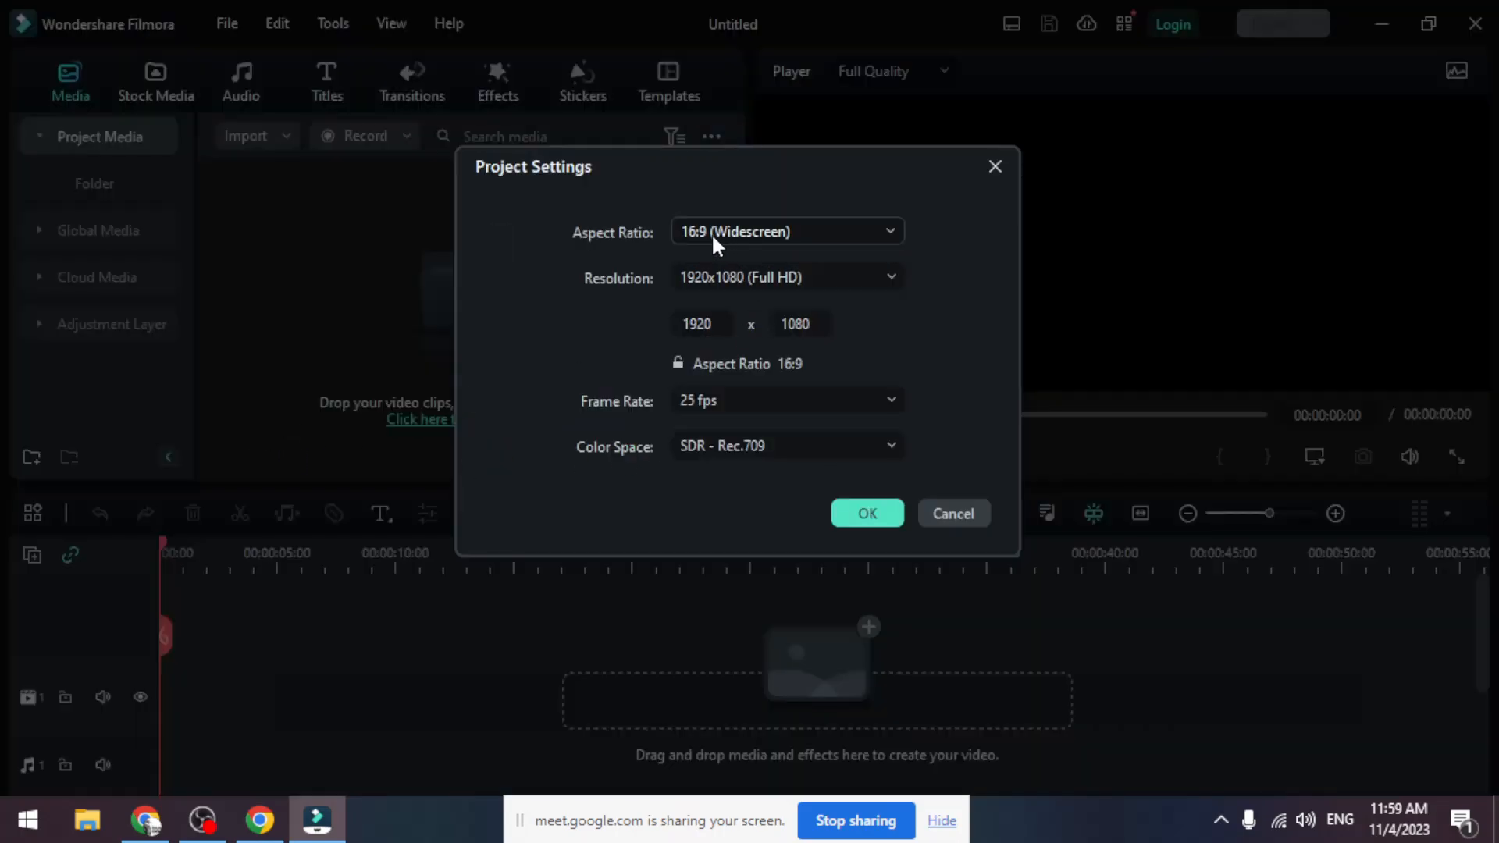
{"action": "left_click", "coordinate": [786, 226]}
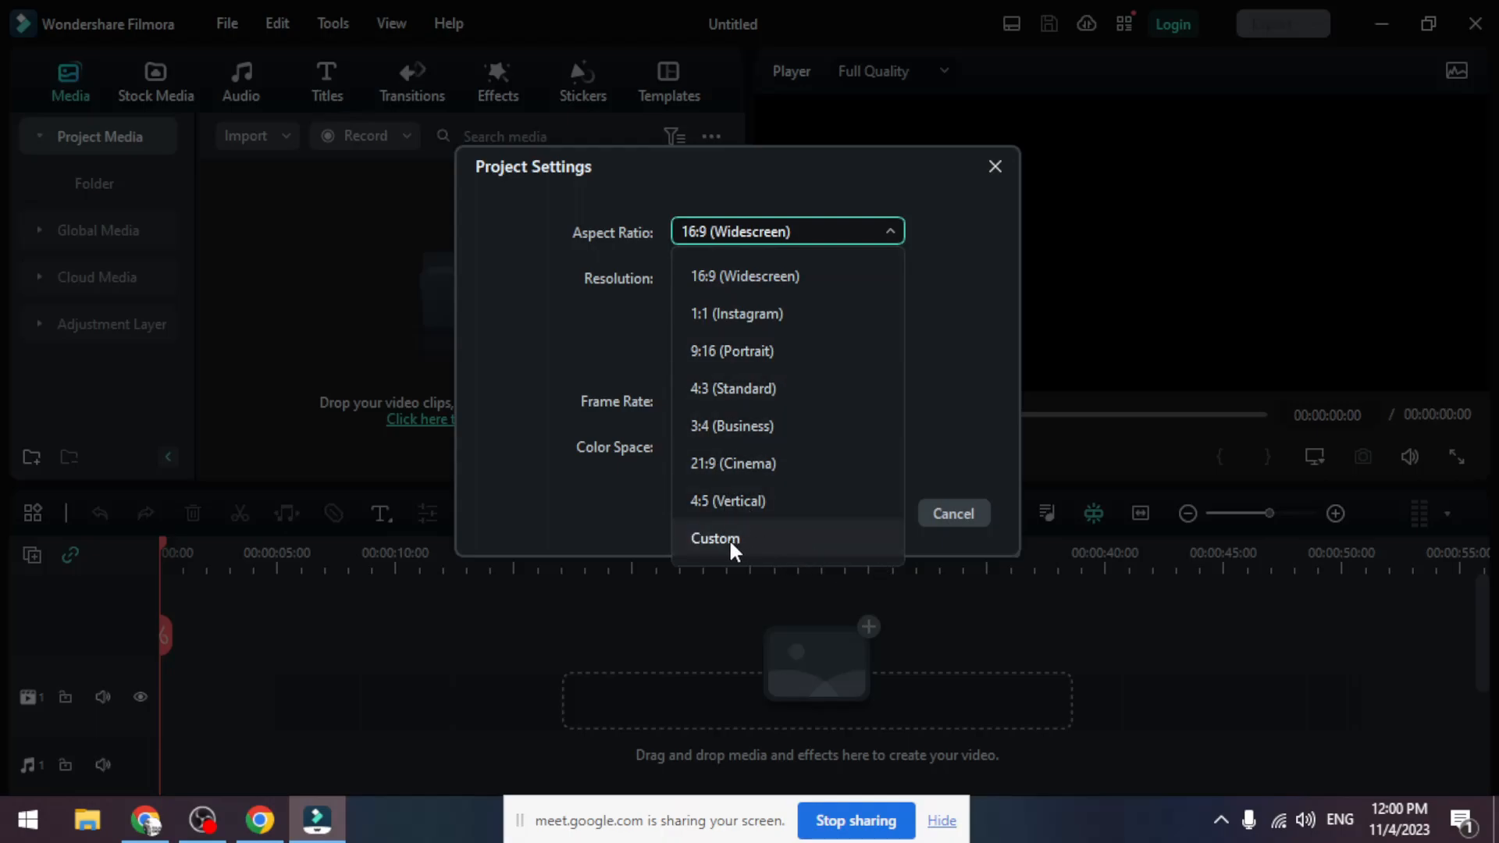
{"action": "left_click", "coordinate": [827, 230]}
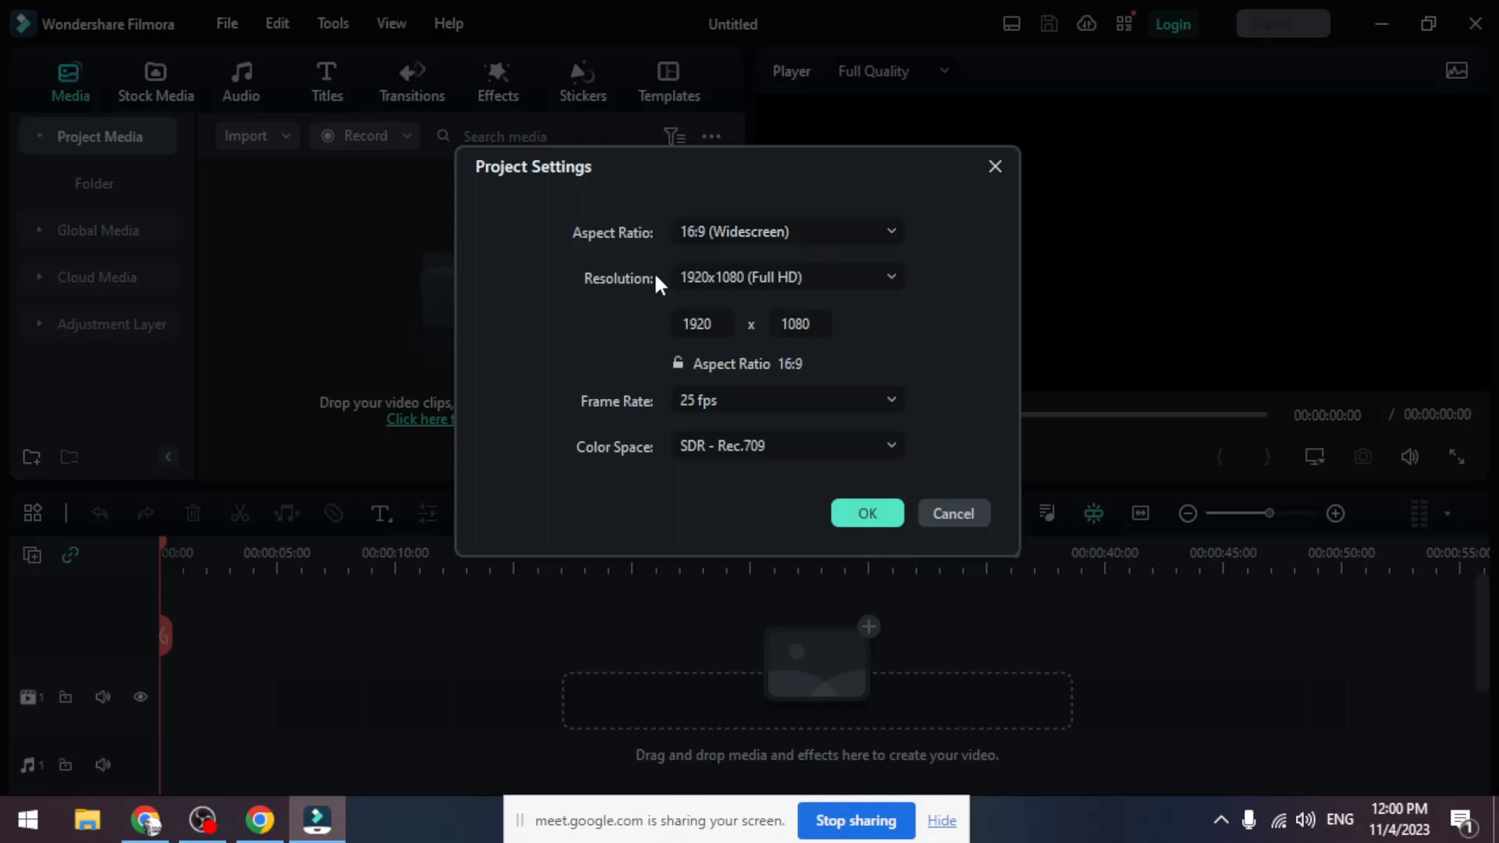
{"action": "left_click", "coordinate": [840, 284]}
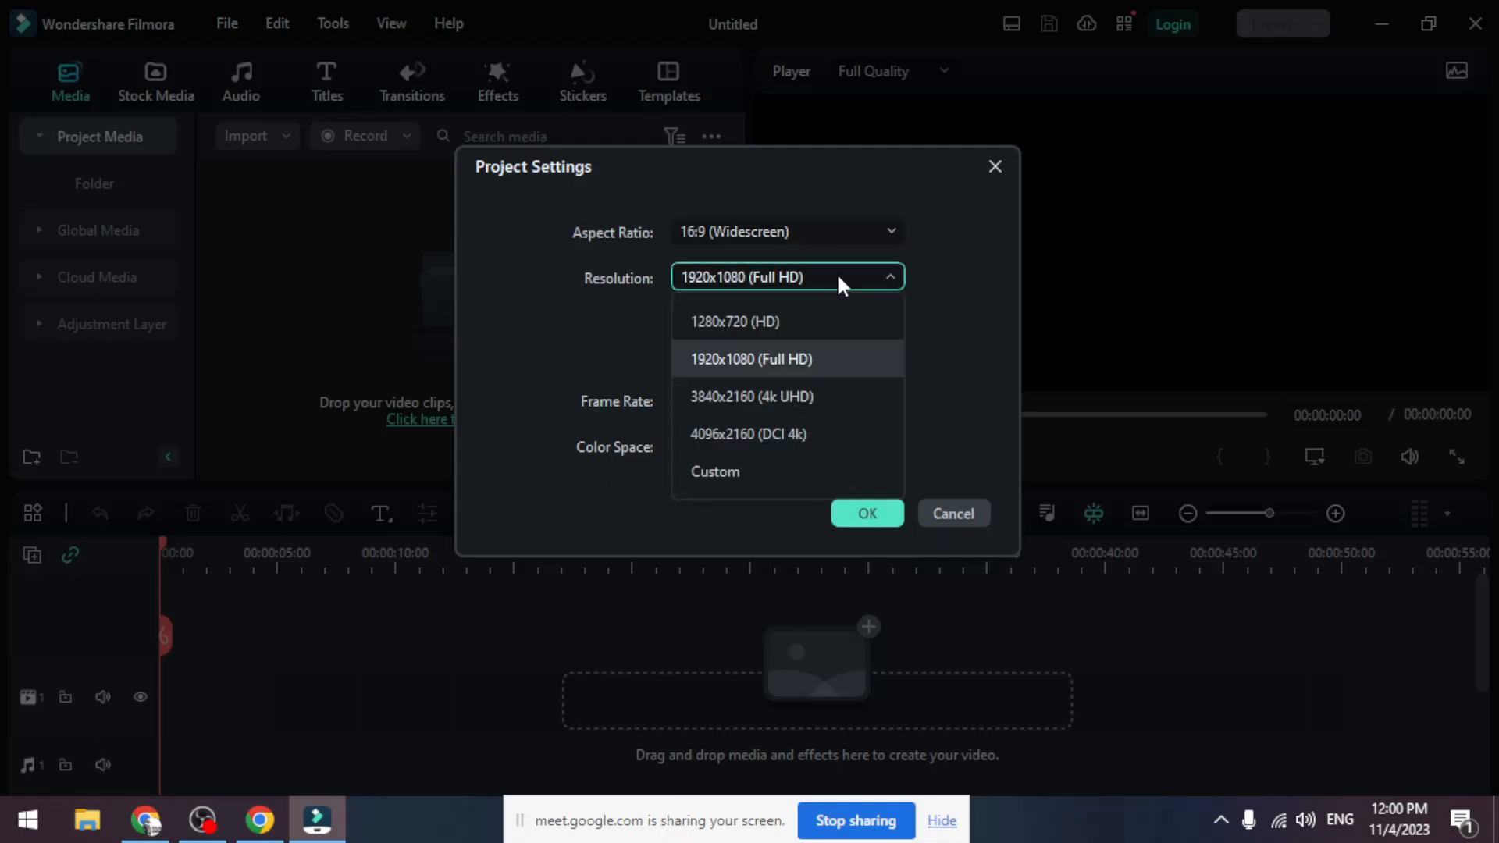
{"action": "left_click", "coordinate": [730, 359]}
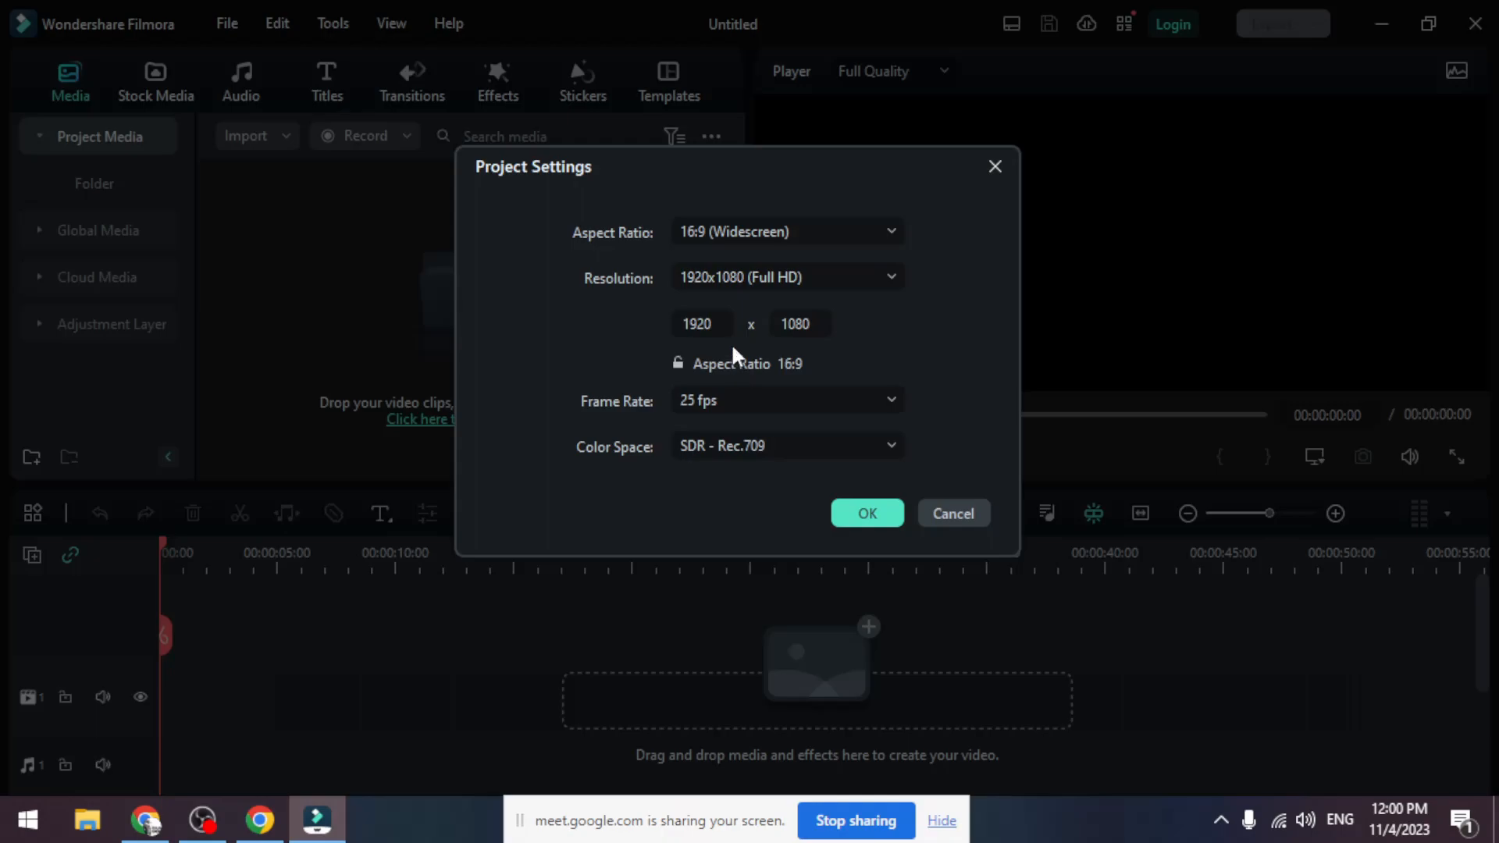
Set the project frame rate to 60 fps, keep the SDR - Rec.709 color space, and apply the project settings
{"action": "left_click", "coordinate": [740, 406]}
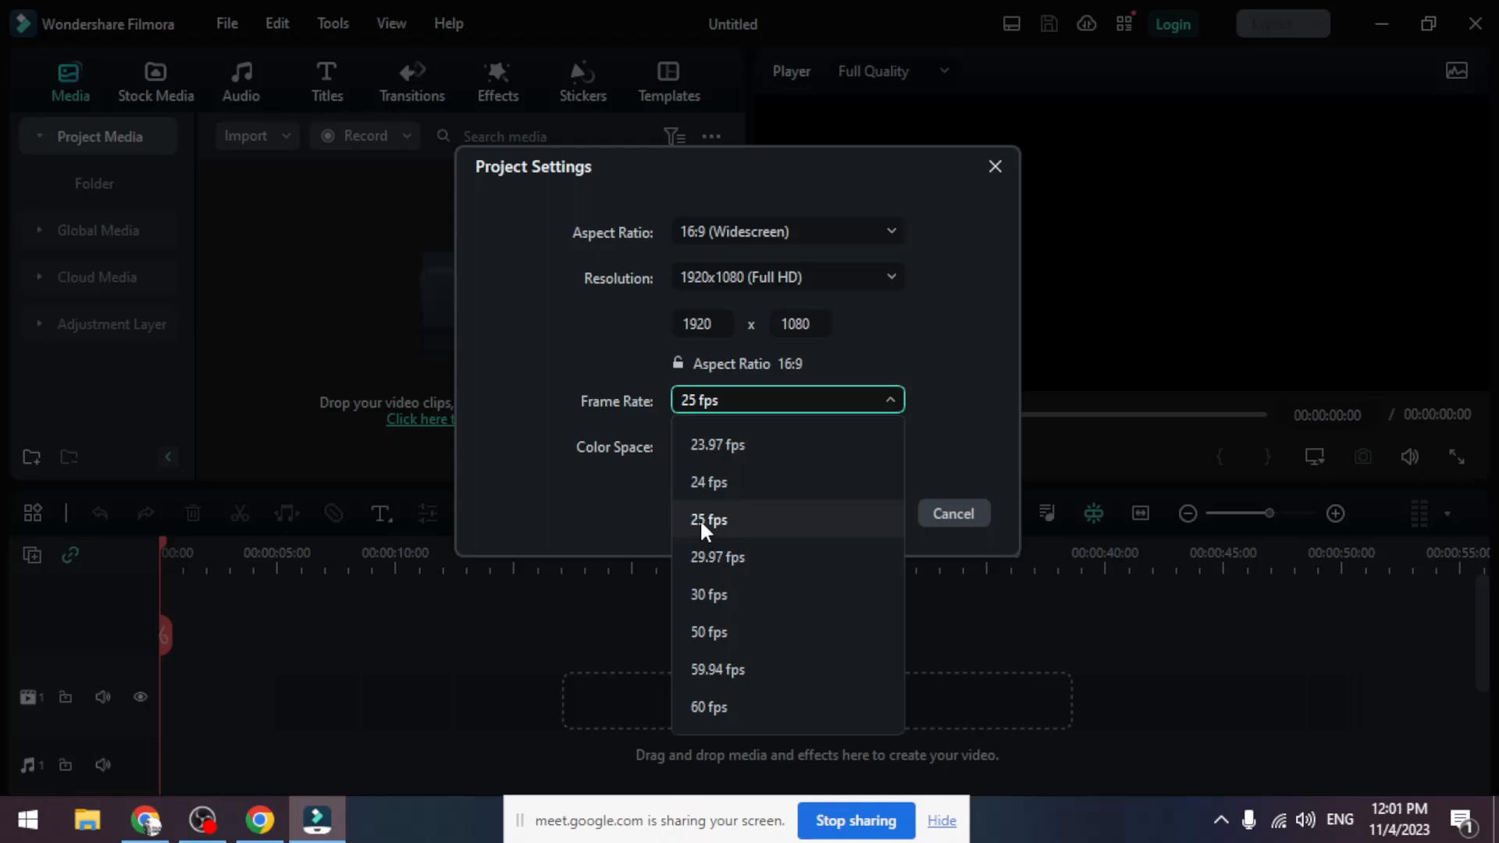
{"action": "left_click", "coordinate": [699, 518]}
{"action": "left_click", "coordinate": [751, 401]}
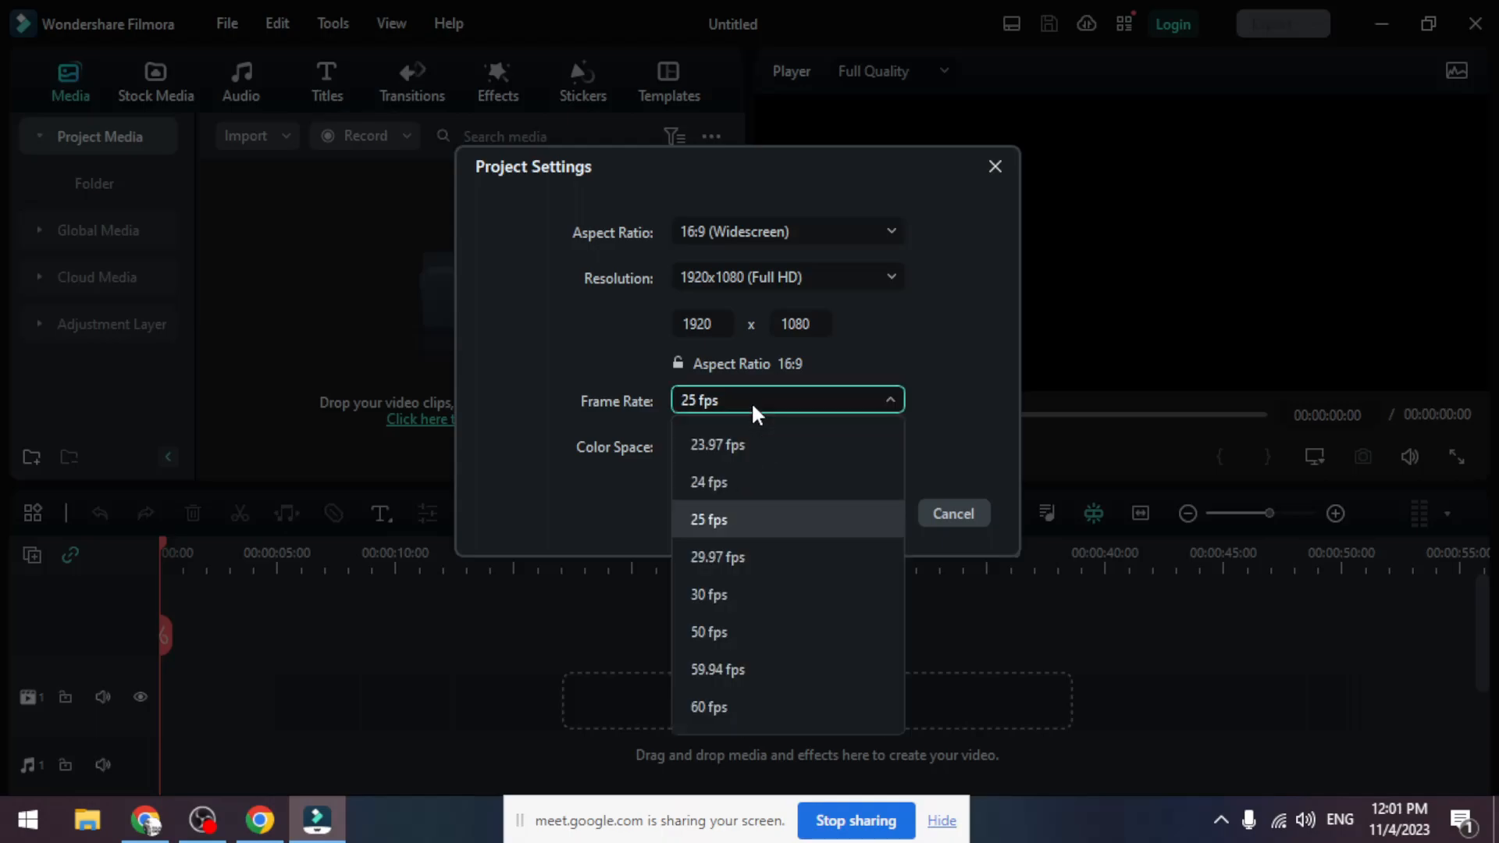
{"action": "left_click", "coordinate": [720, 709]}
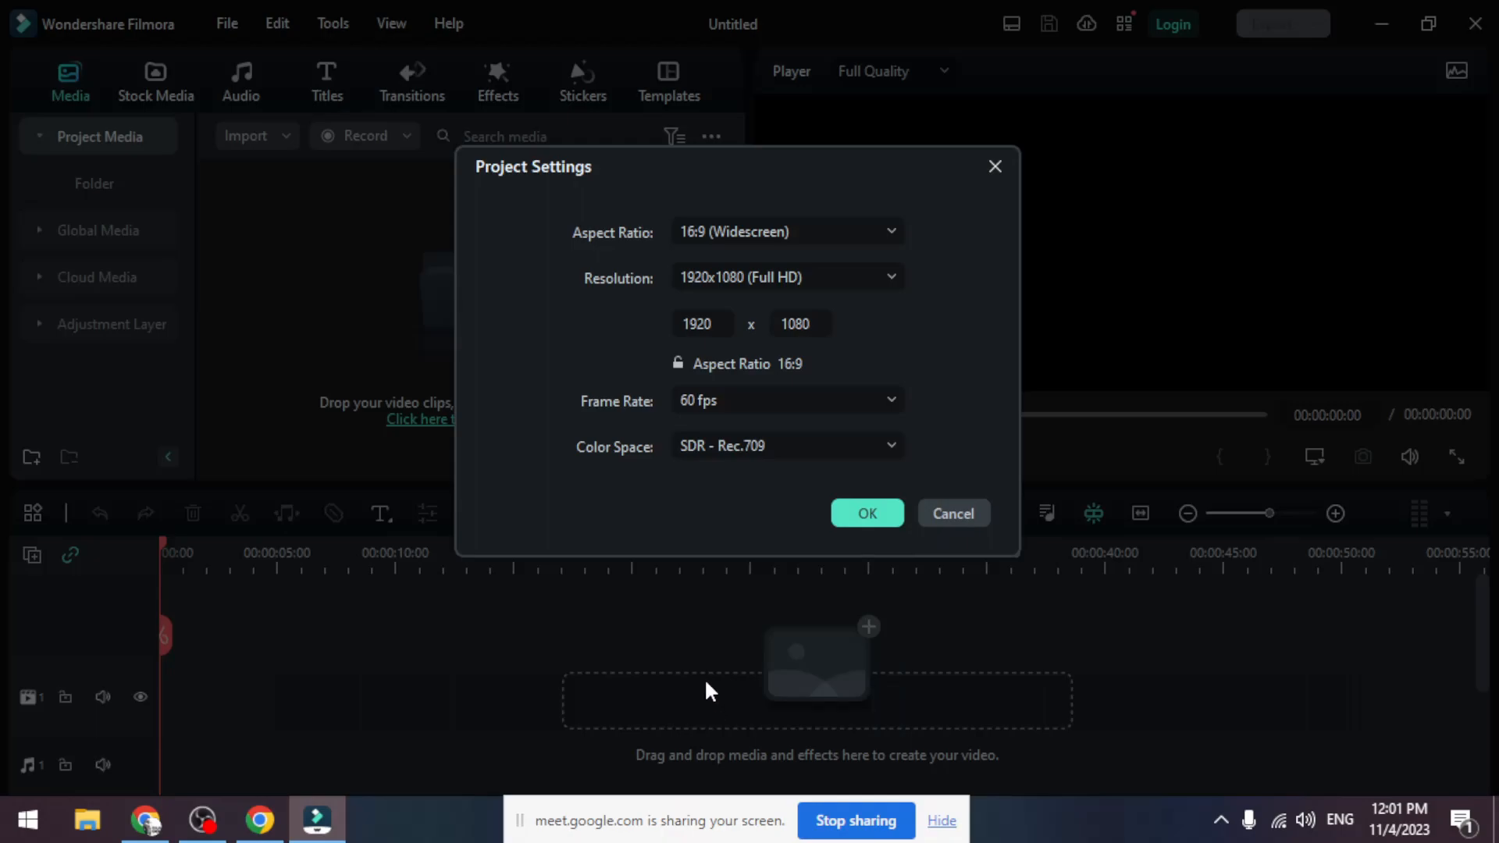
{"action": "left_click", "coordinate": [848, 441]}
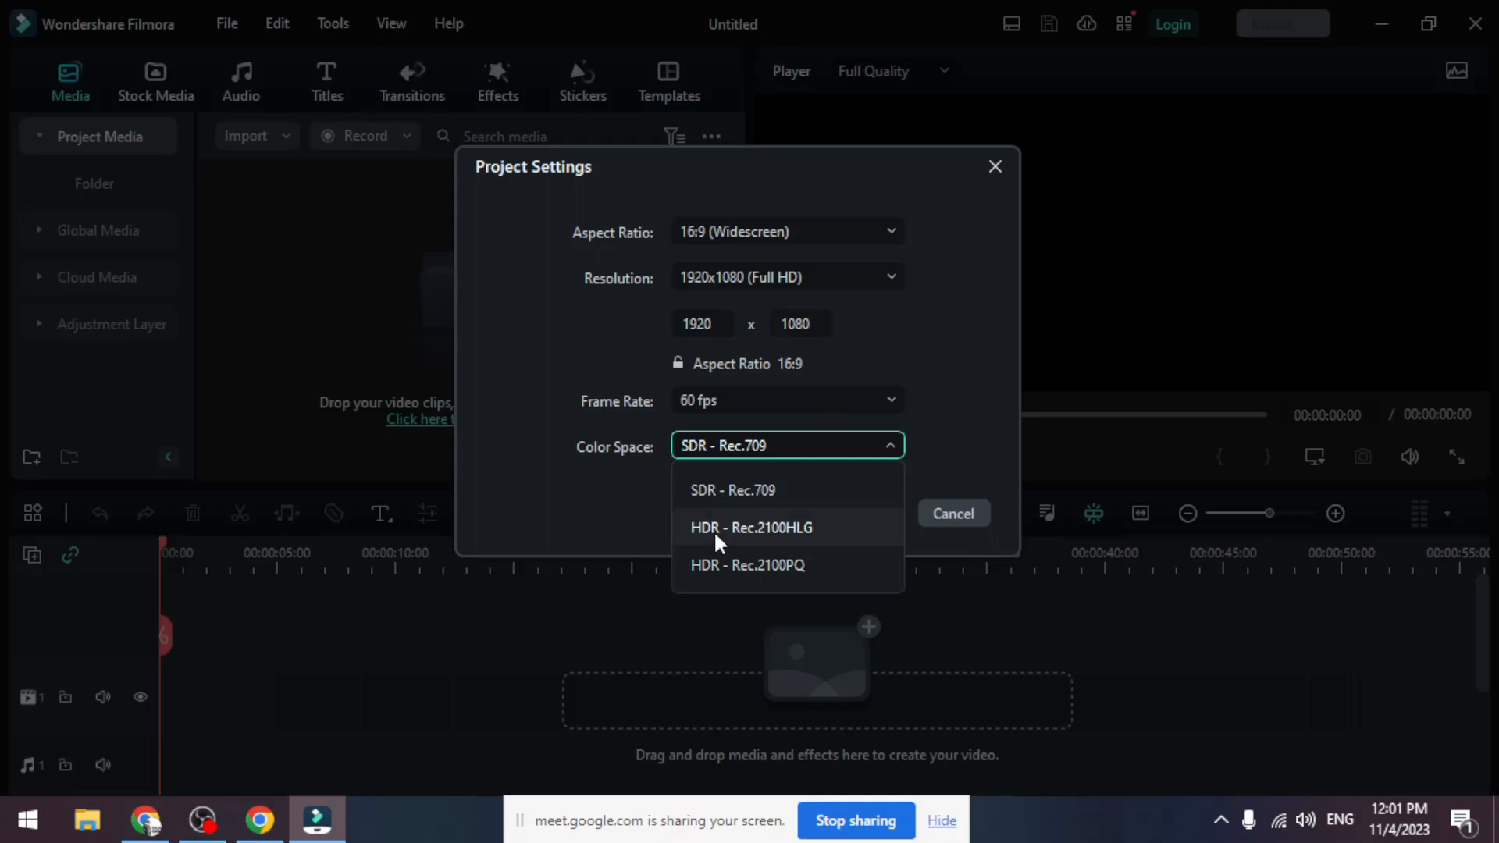
{"action": "left_click", "coordinate": [845, 452]}
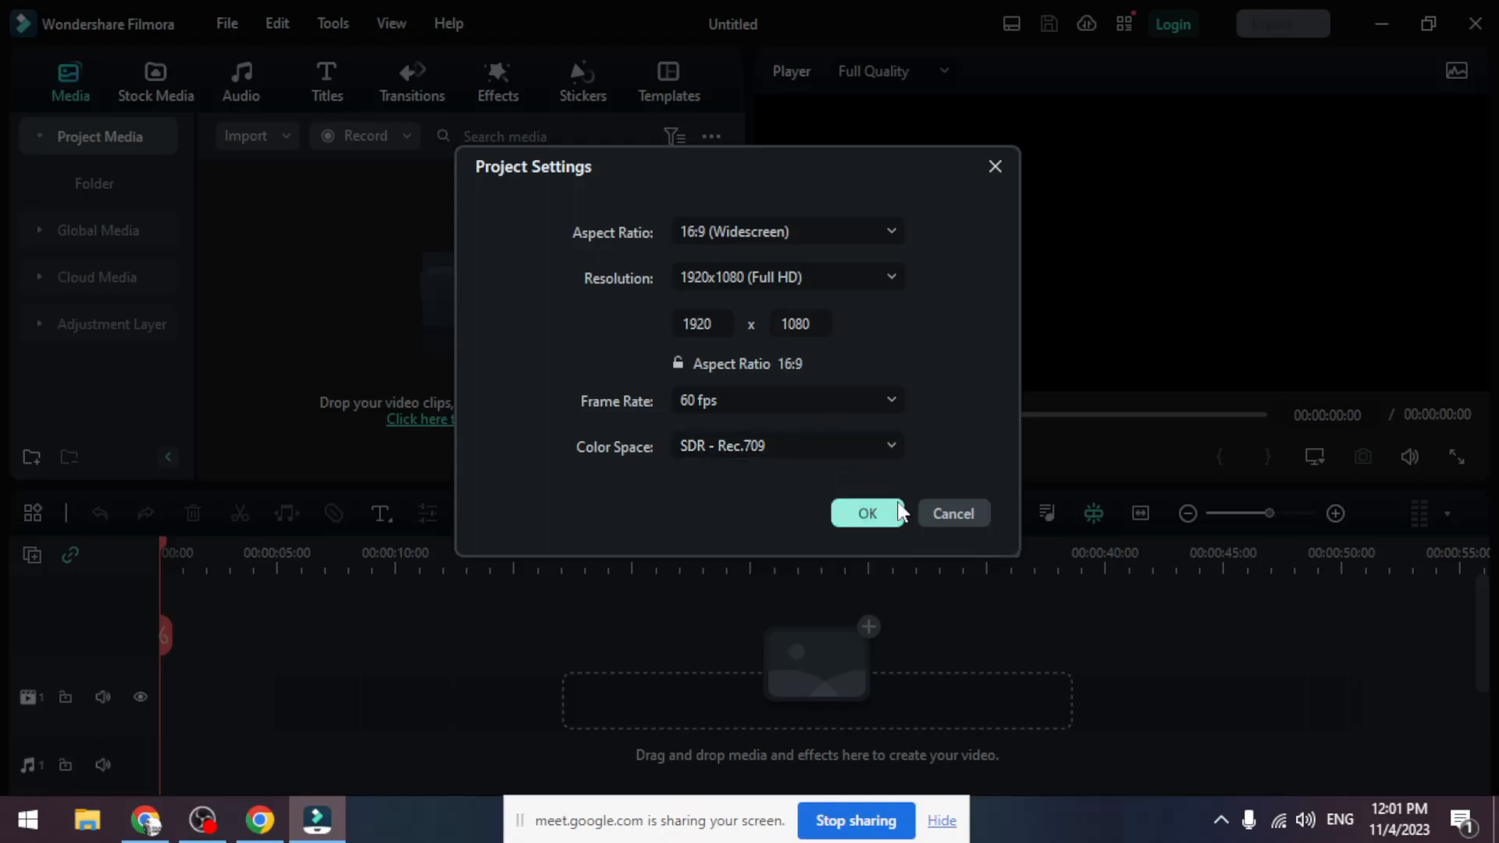
{"action": "left_click", "coordinate": [869, 508]}
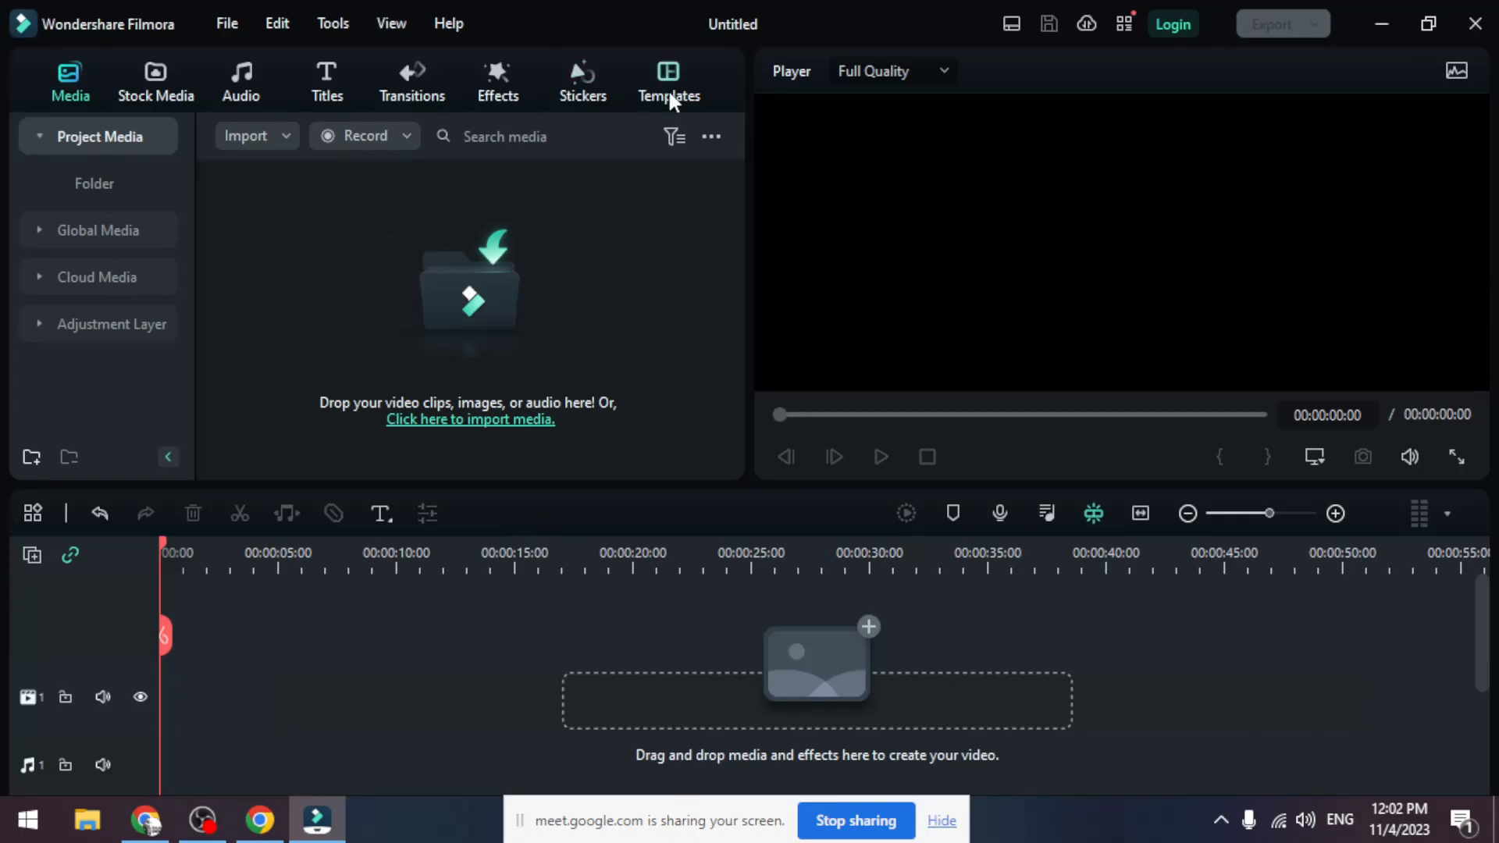
Open the program preferences at the general user interface settings
{"action": "left_click", "coordinate": [233, 22]}
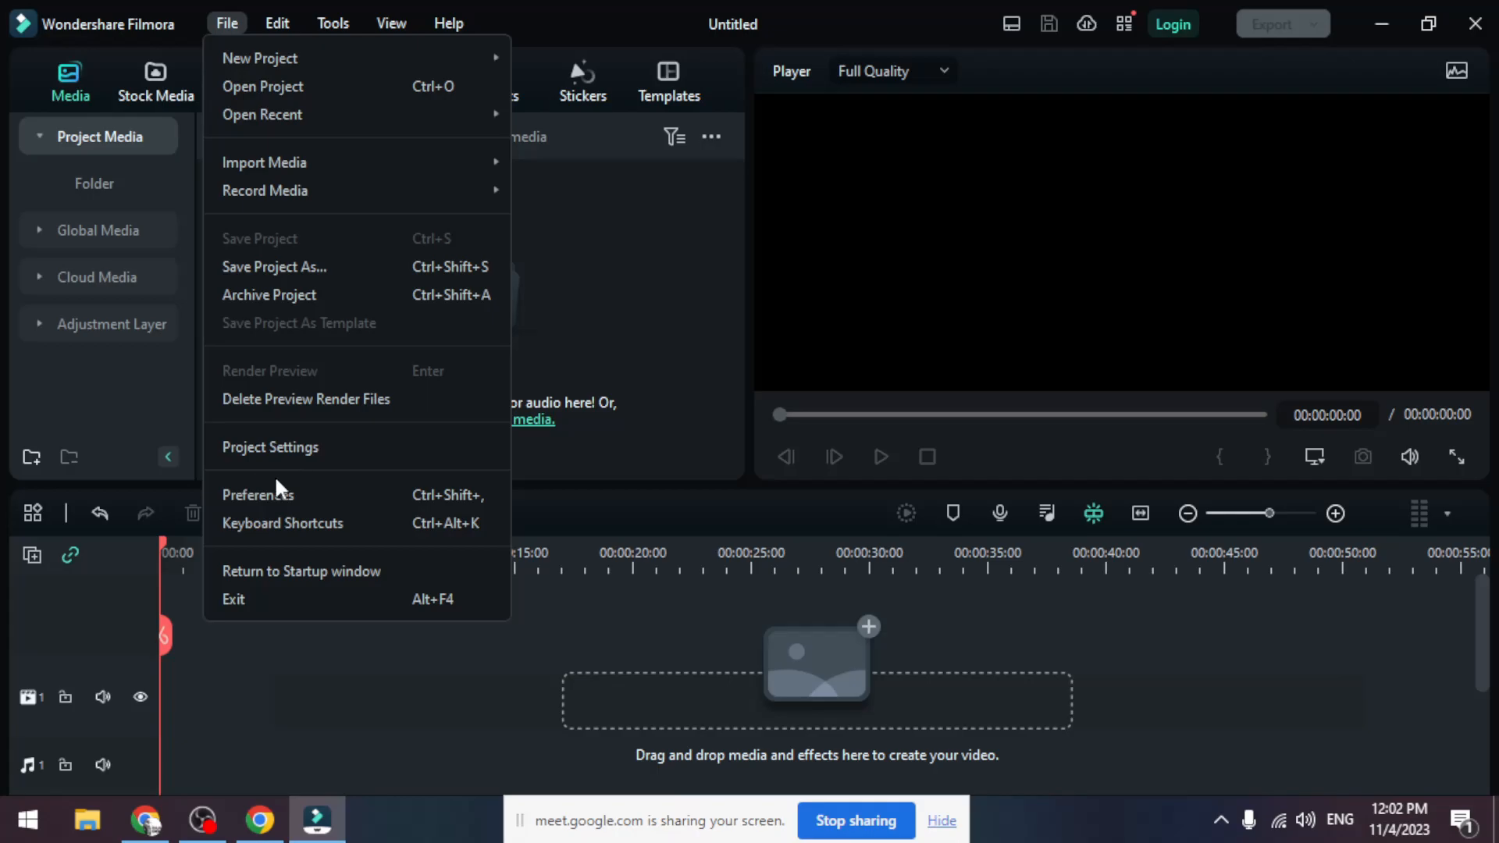
{"action": "left_click", "coordinate": [280, 495]}
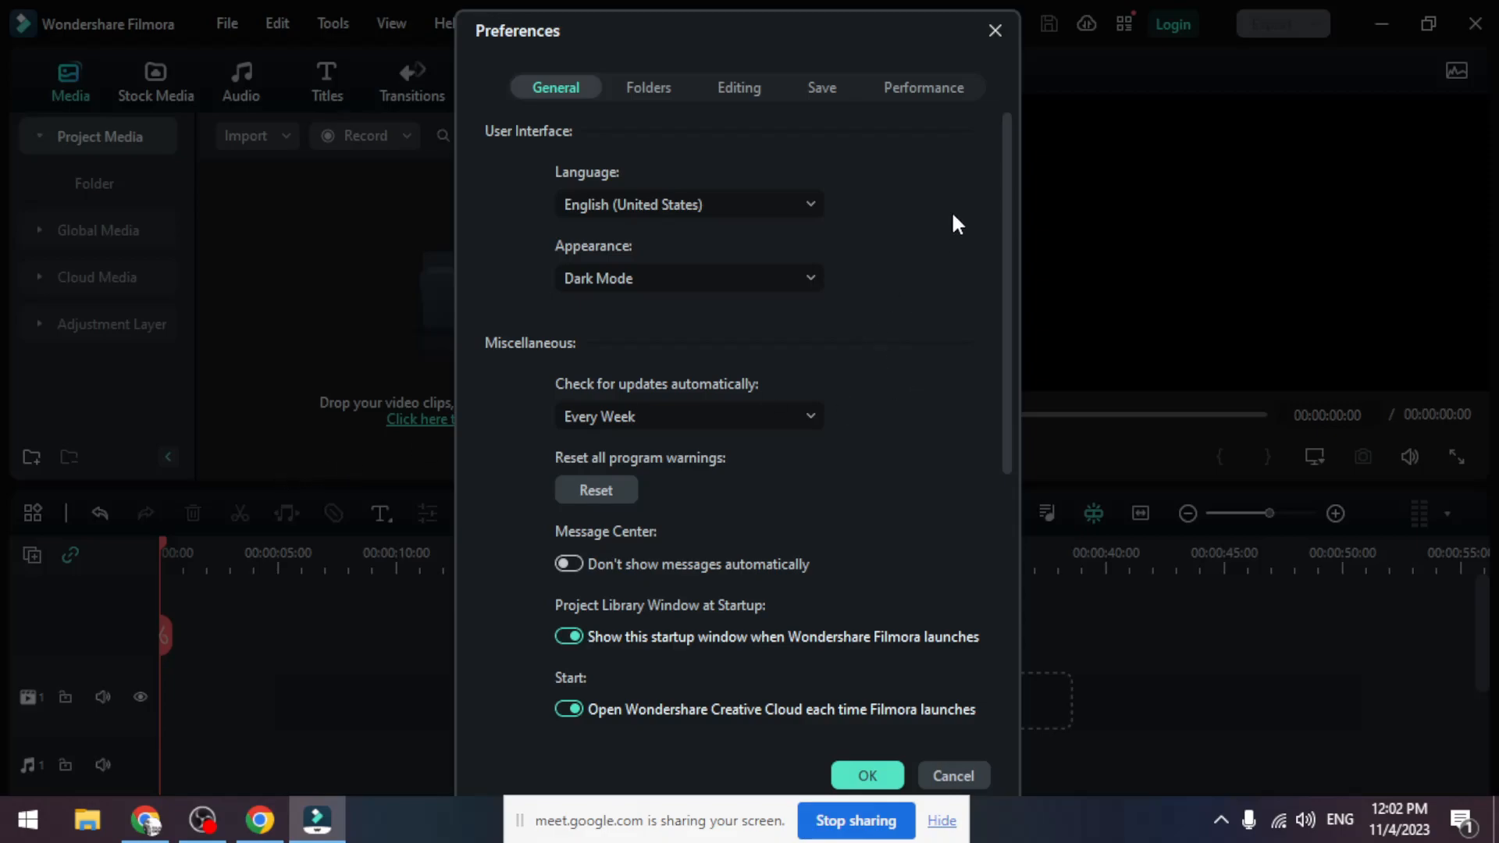
{"action": "scroll", "coordinate": [1007, 252], "scroll_direction": "down", "scroll_amount": 1}
Switch the interface appearance to Light Mode and back to Dark Mode
{"action": "left_click", "coordinate": [689, 248]}
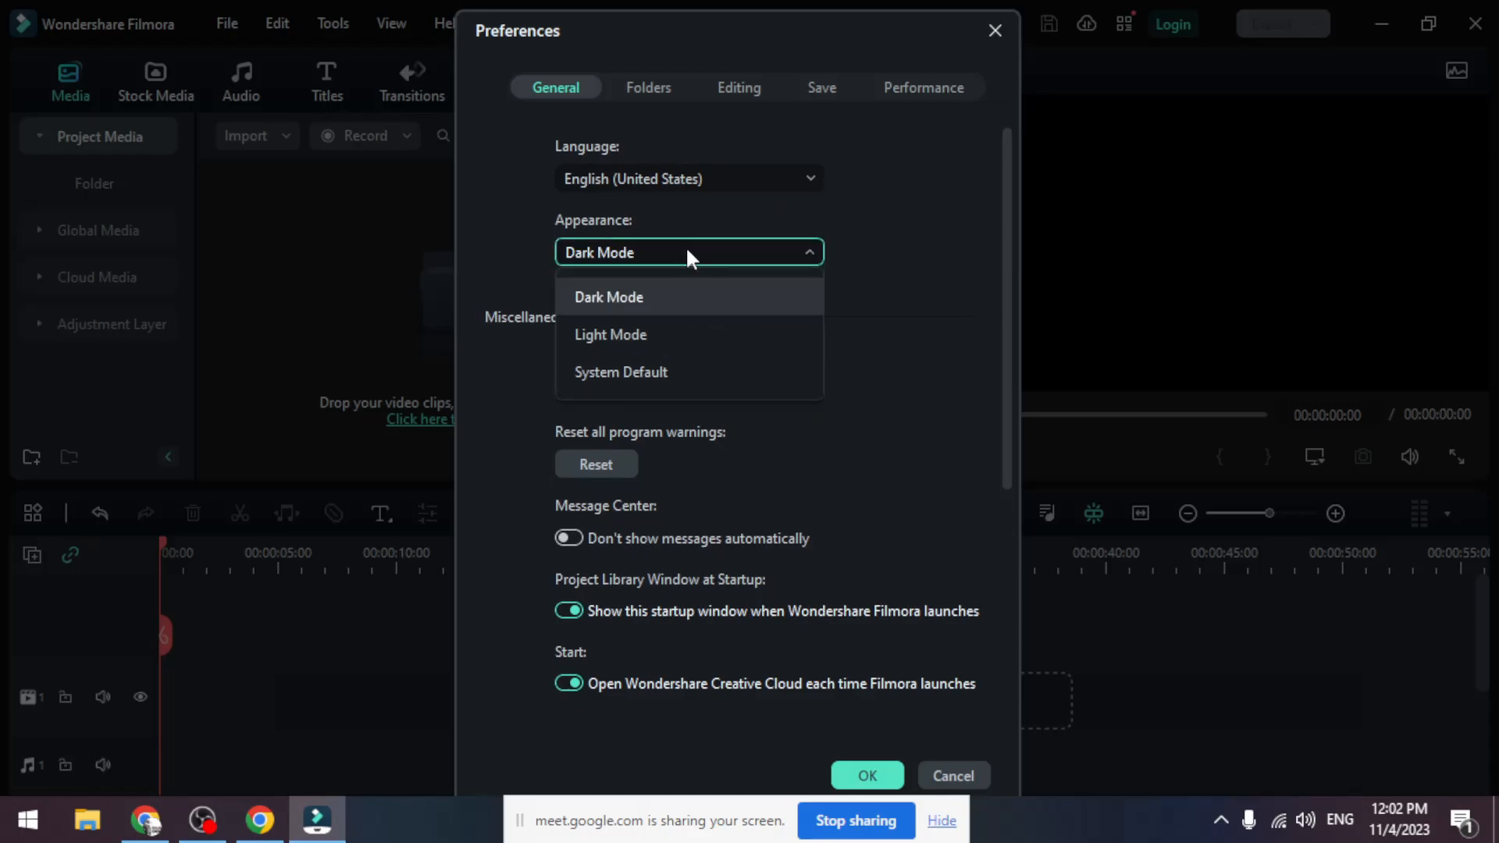
{"action": "left_click", "coordinate": [660, 289]}
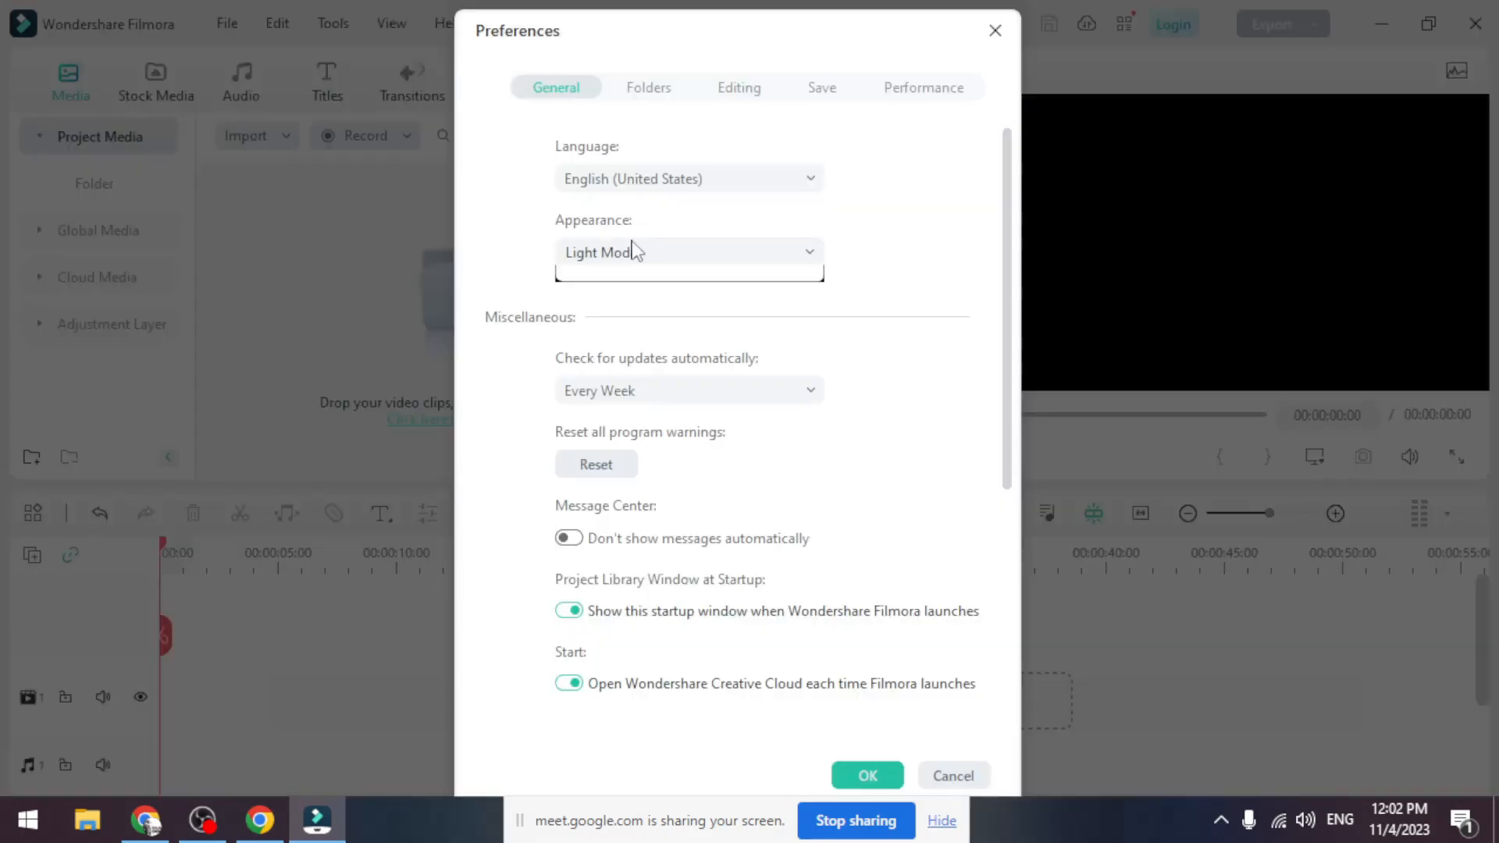
{"action": "left_click", "coordinate": [634, 251]}
{"action": "left_click", "coordinate": [633, 250]}
{"action": "left_click", "coordinate": [635, 250]}
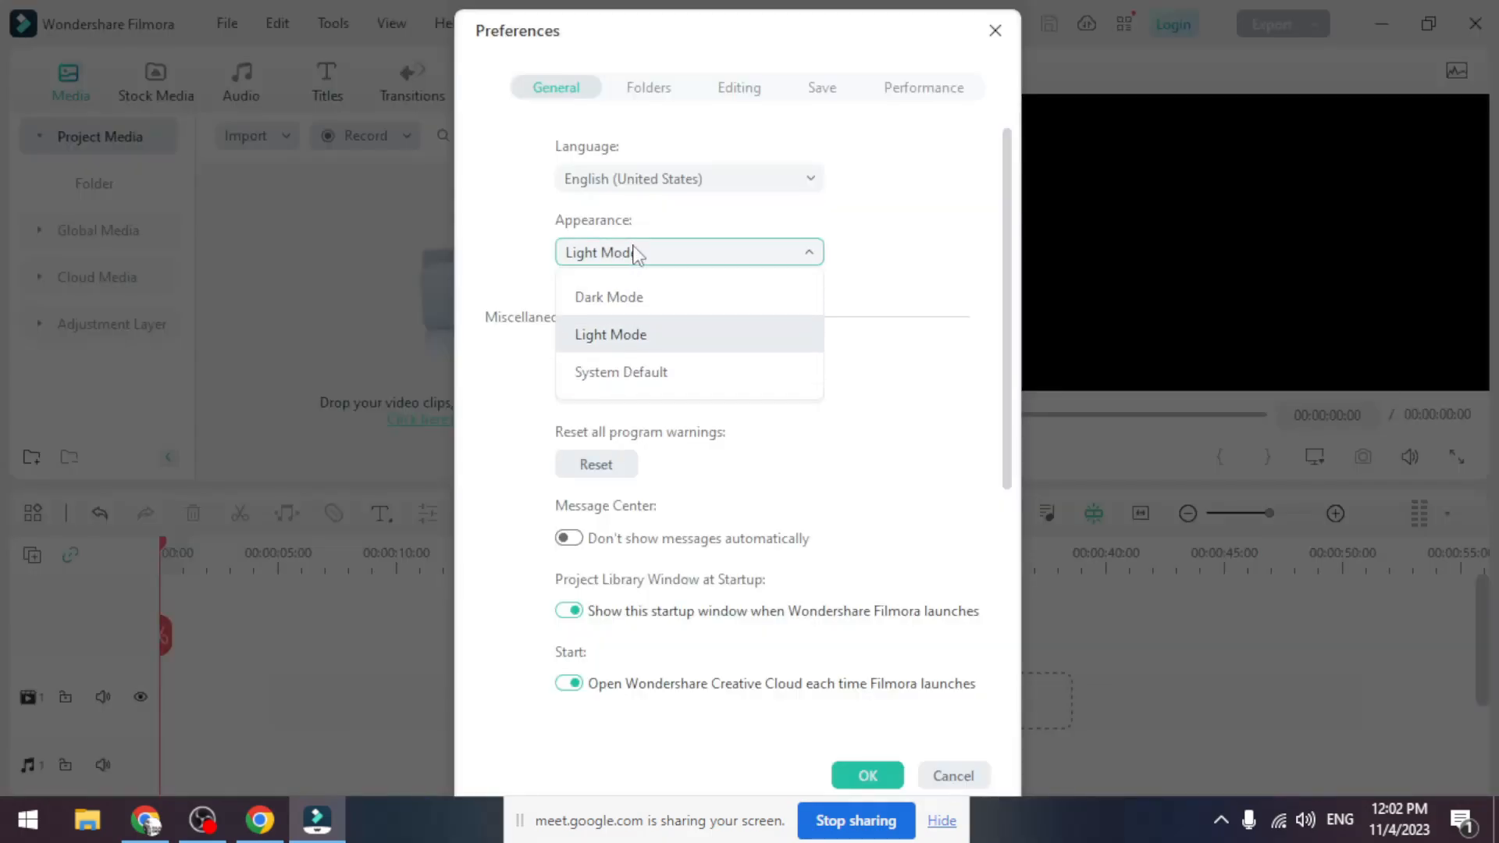
{"action": "left_click", "coordinate": [615, 301]}
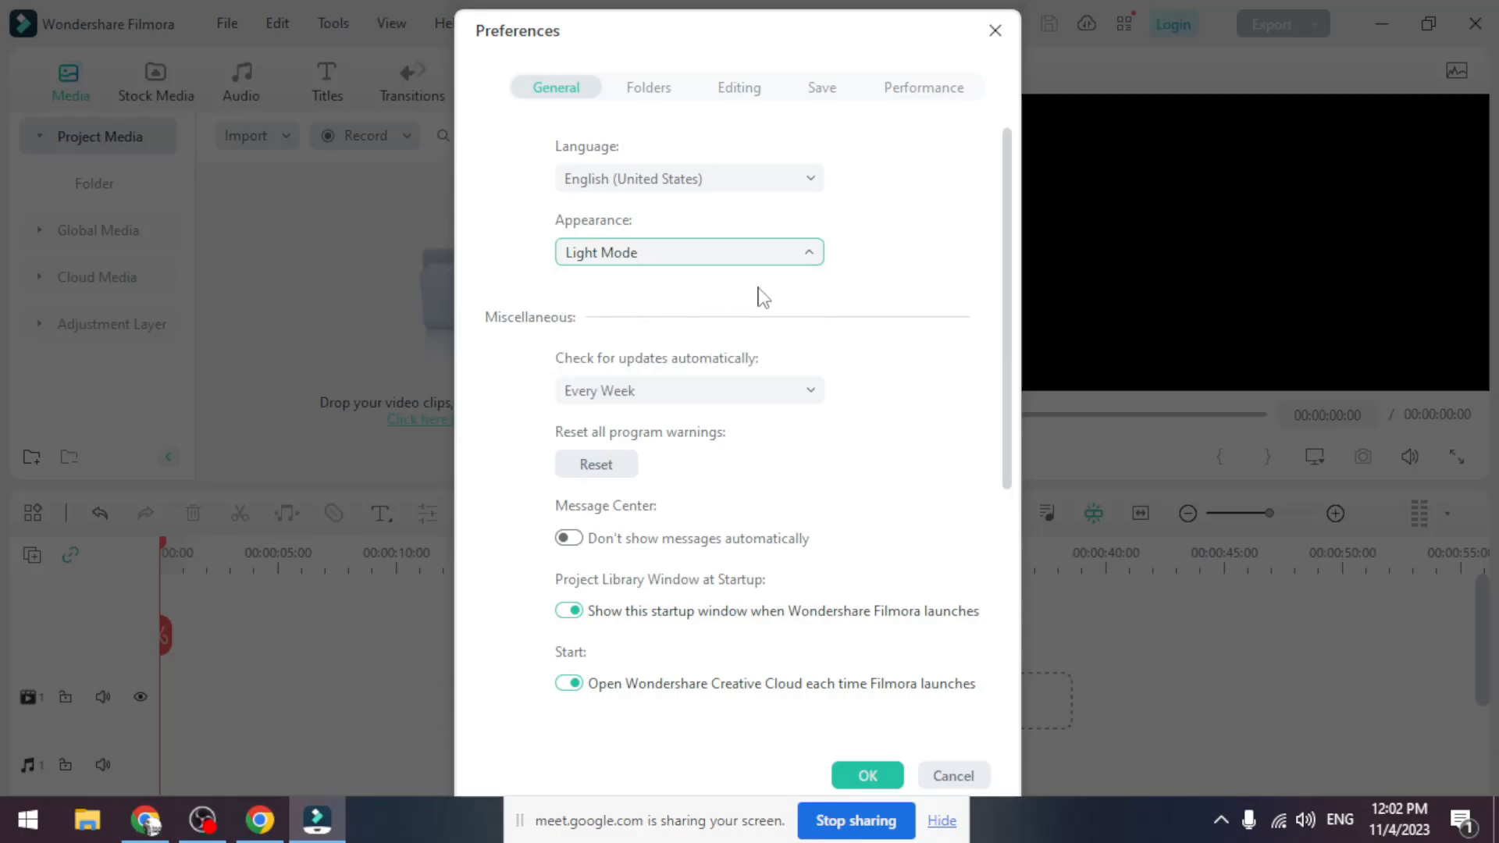
Review the remaining general preferences, including startup and sync settings, and the default folder locations down to the effect packs
{"action": "left_click_drag", "start_coordinate": [1007, 241], "coordinate": [1012, 380]}
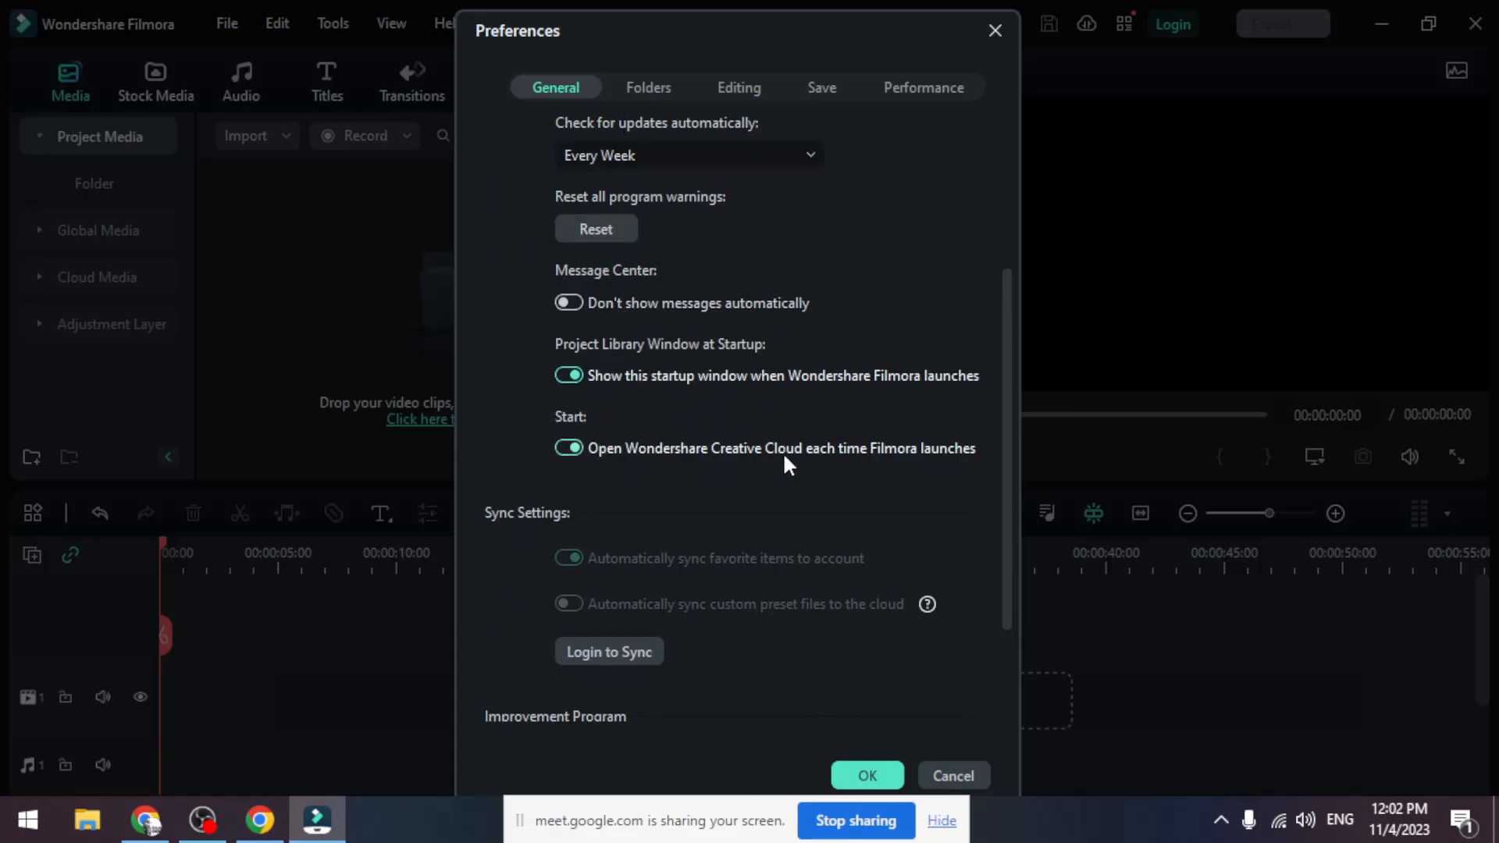
{"action": "left_click_drag", "start_coordinate": [1002, 456], "coordinate": [1004, 487]}
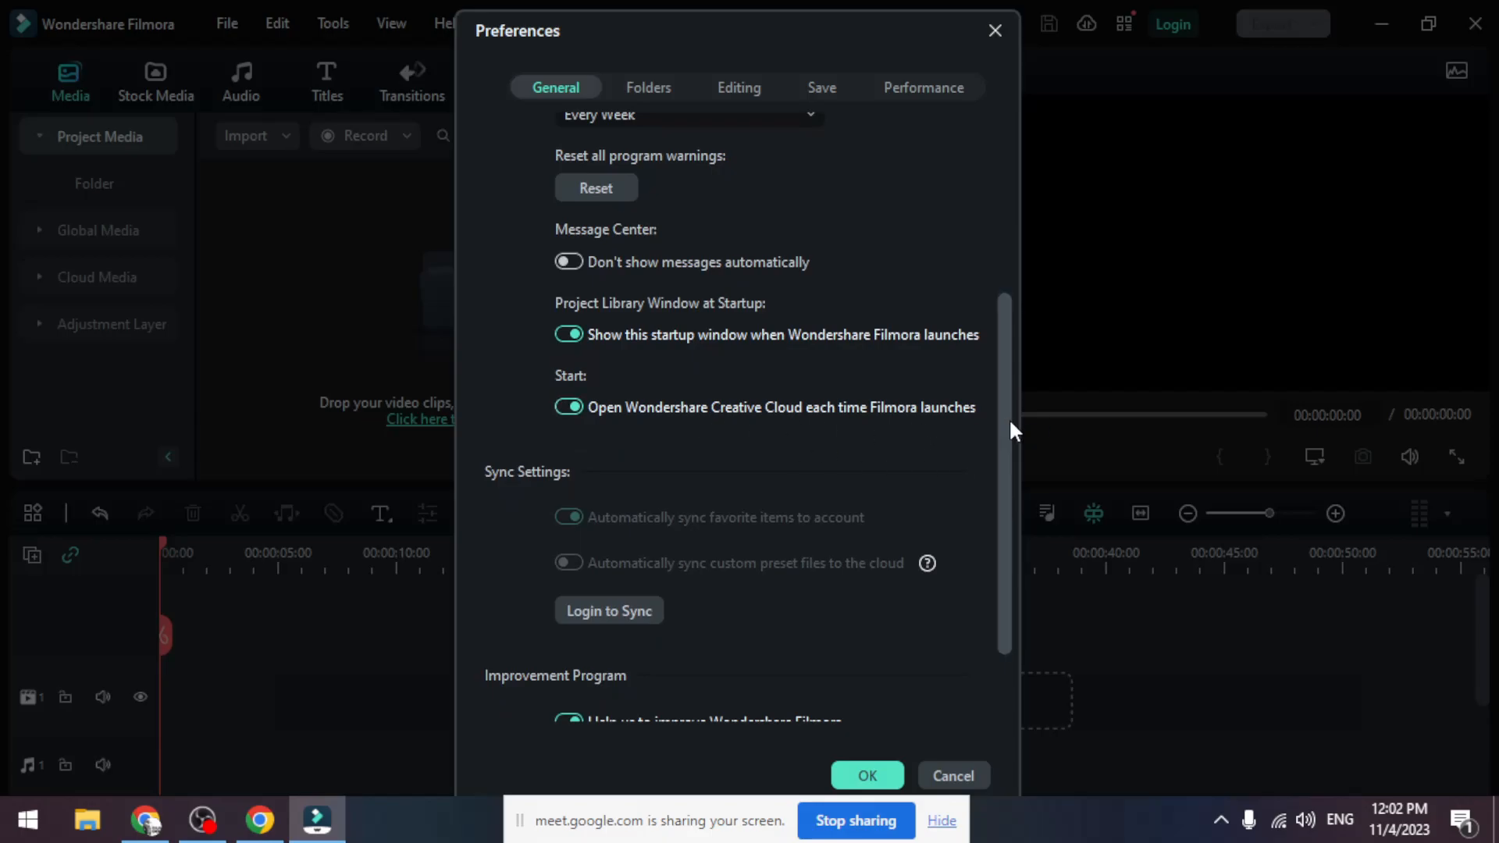
{"action": "left_click_drag", "start_coordinate": [1010, 425], "coordinate": [1005, 503]}
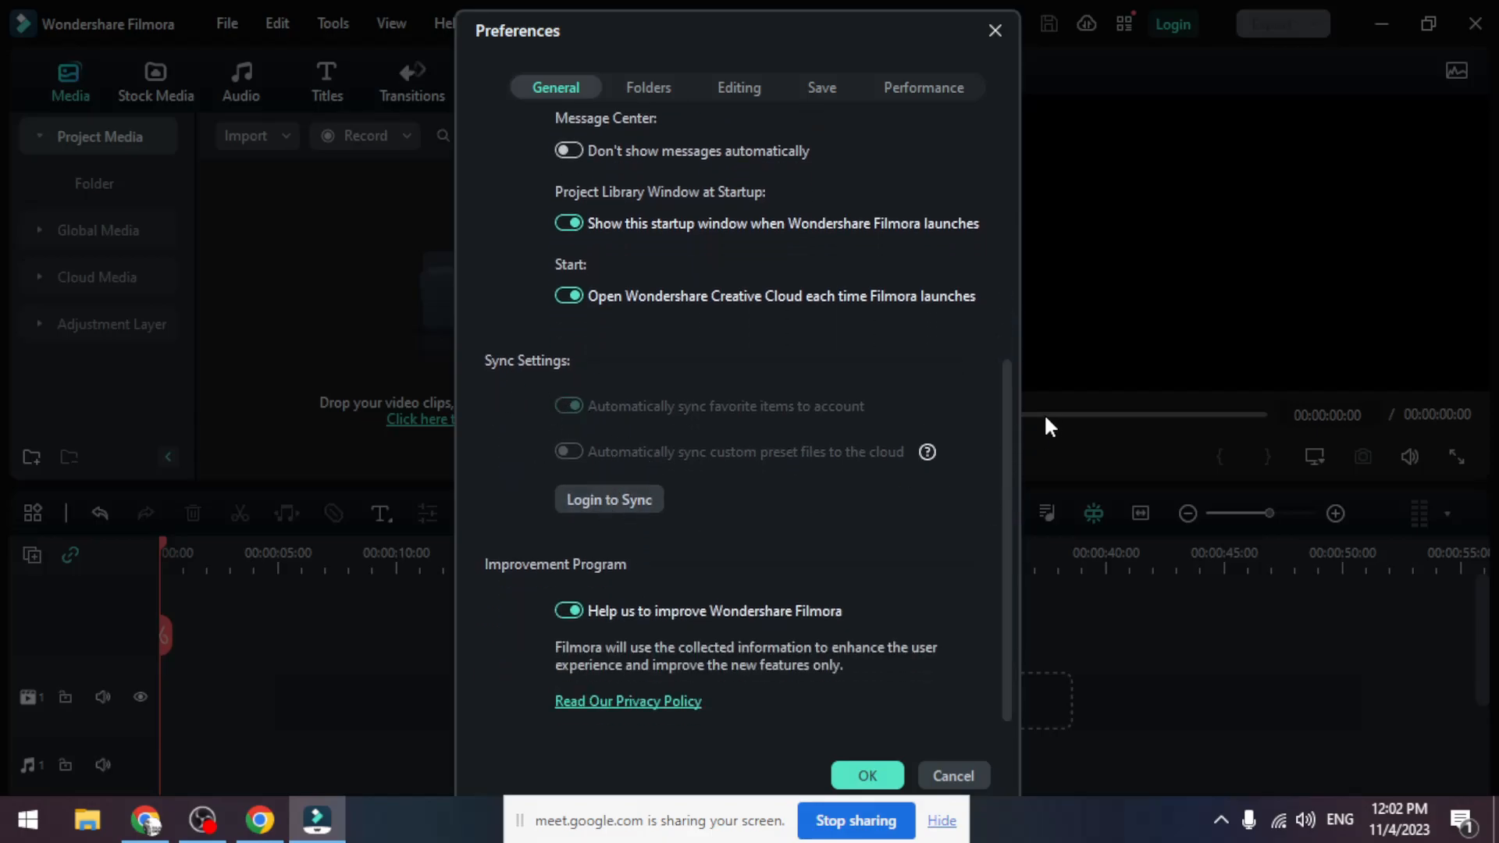
{"action": "left_click", "coordinate": [626, 90]}
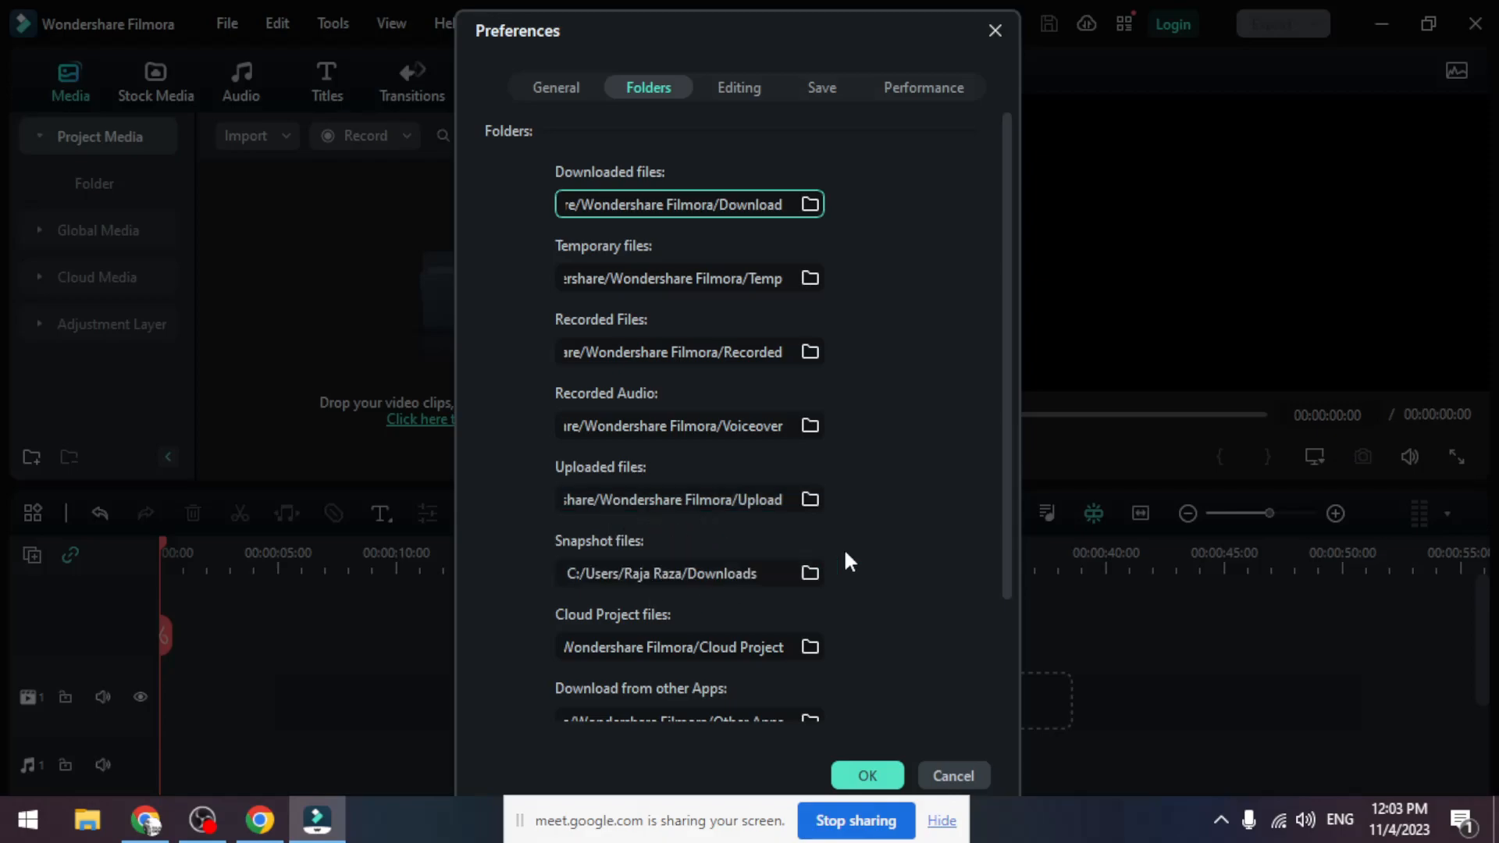
{"action": "left_click_drag", "start_coordinate": [1007, 495], "coordinate": [1011, 618]}
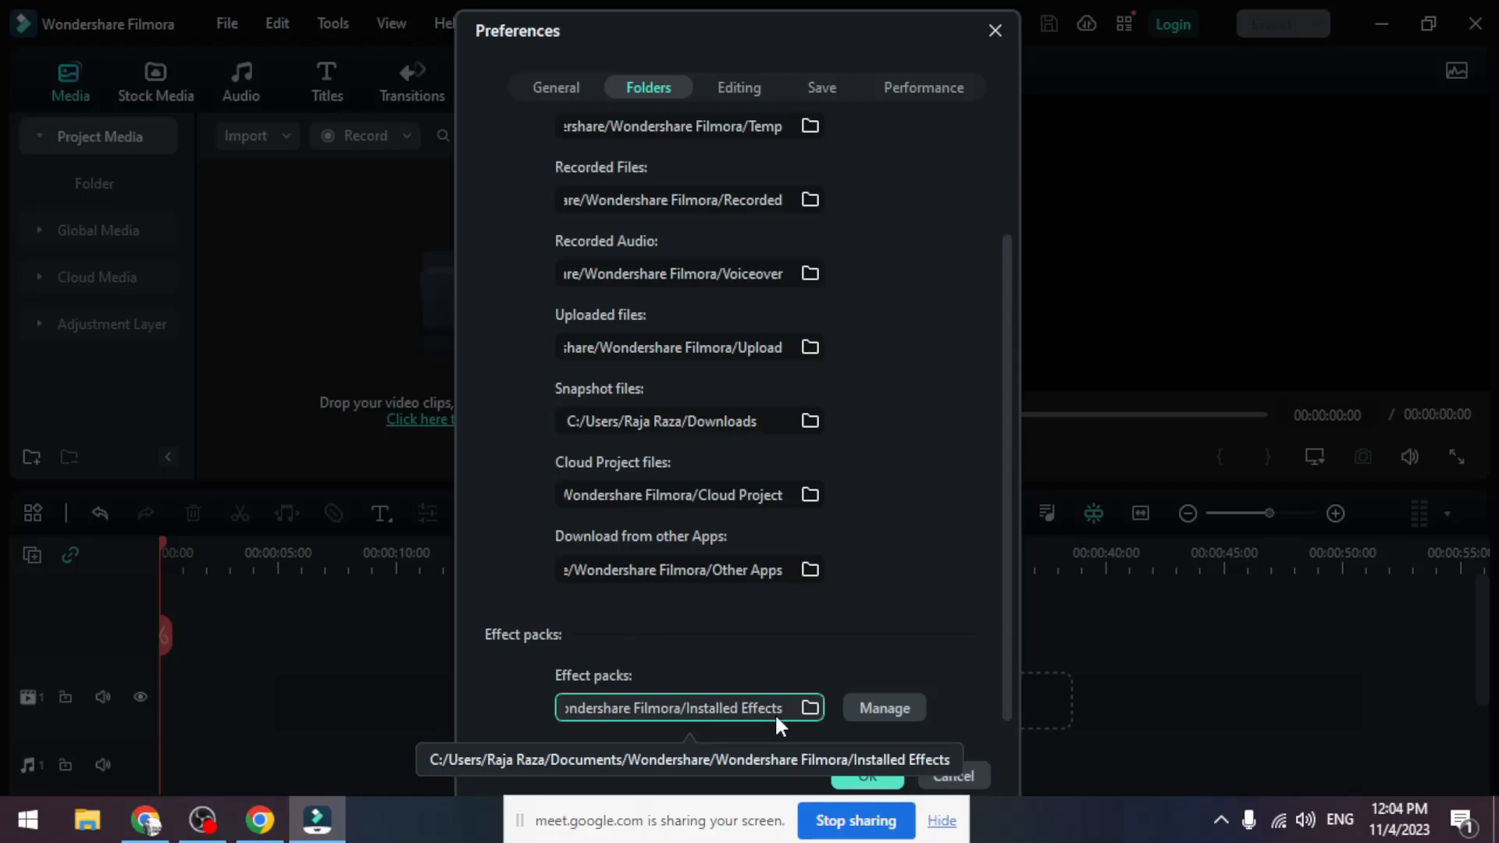
Examine the editing preferences for default durations and the available Photo Placement and Insert Mode options
{"action": "left_click", "coordinate": [736, 83]}
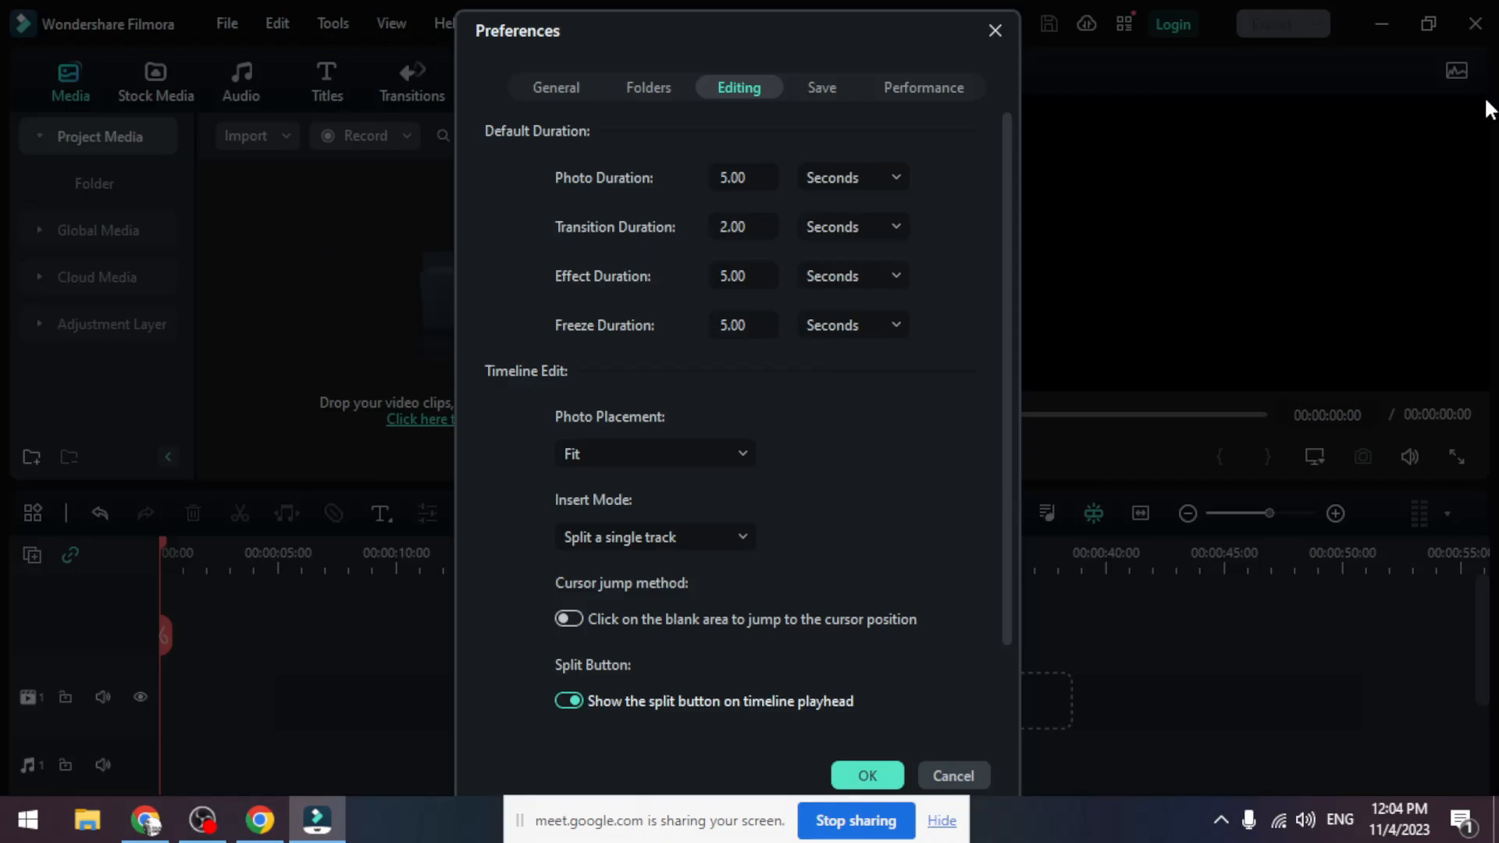
{"action": "left_click", "coordinate": [722, 449]}
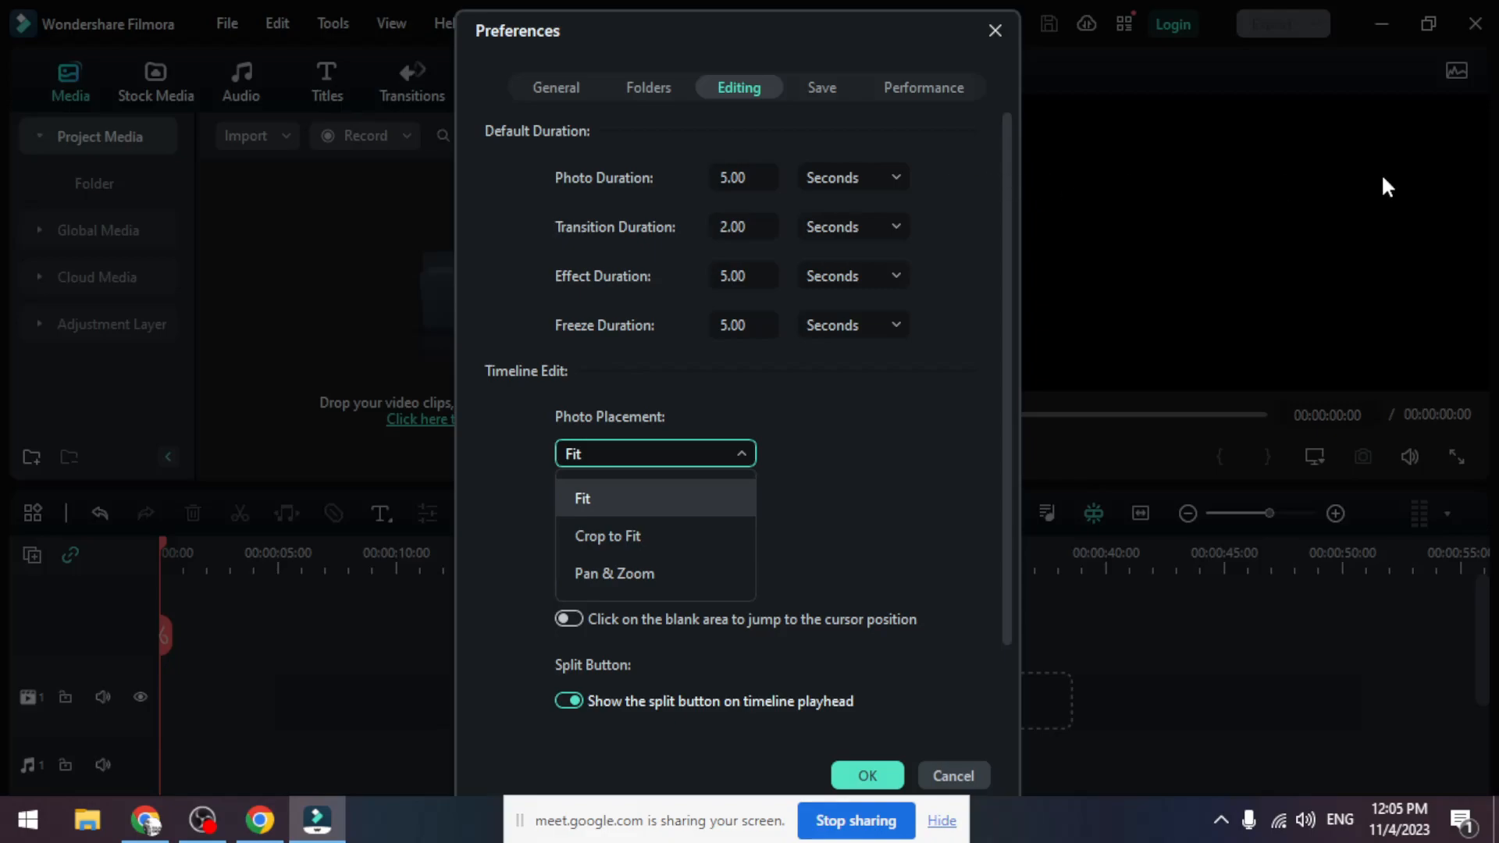
{"action": "left_click", "coordinate": [620, 455]}
{"action": "left_click", "coordinate": [699, 541]}
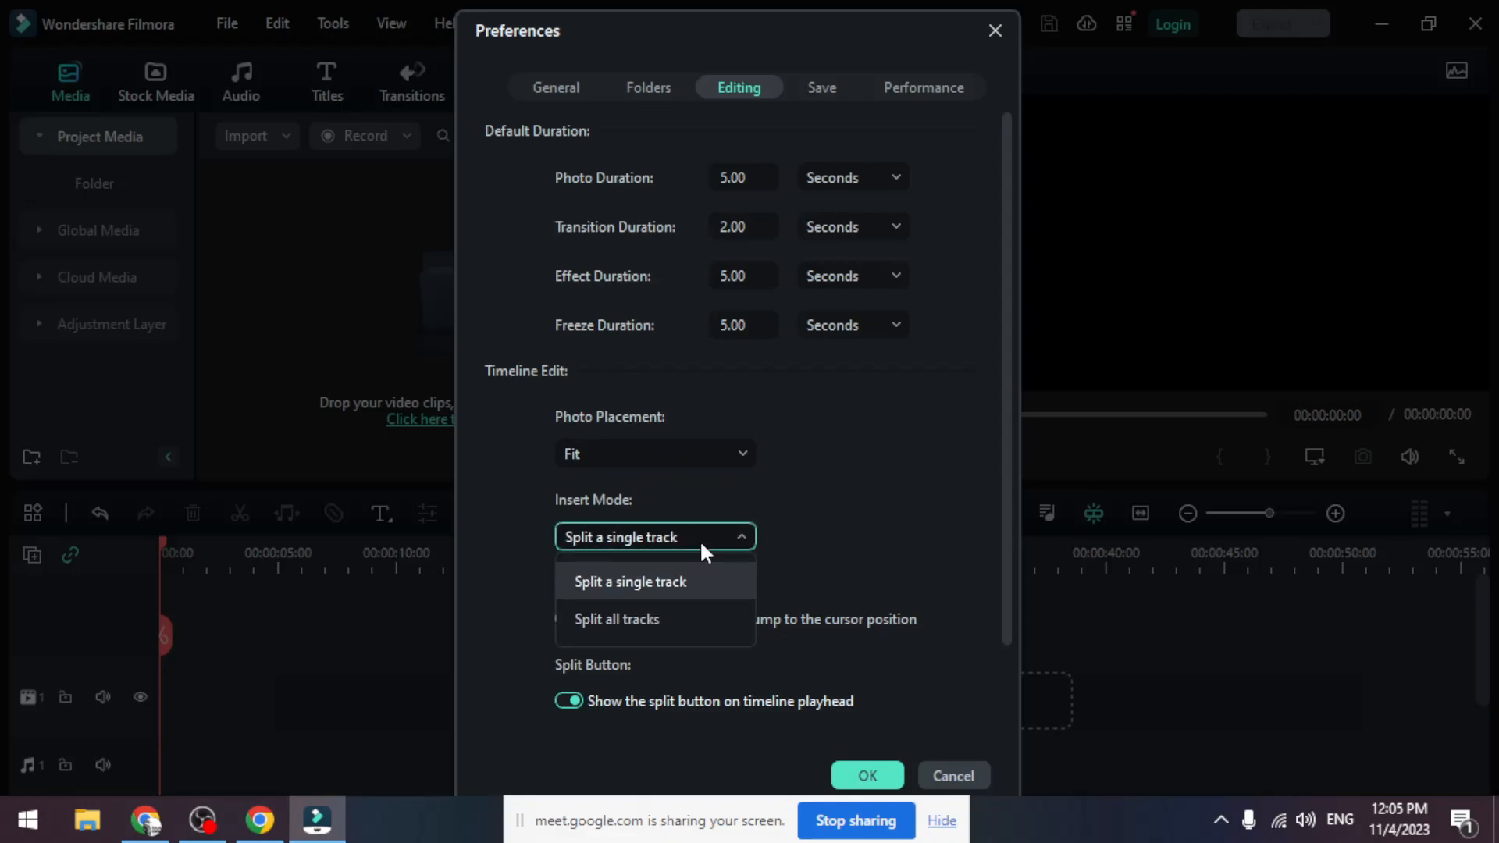
{"action": "left_click", "coordinate": [607, 514]}
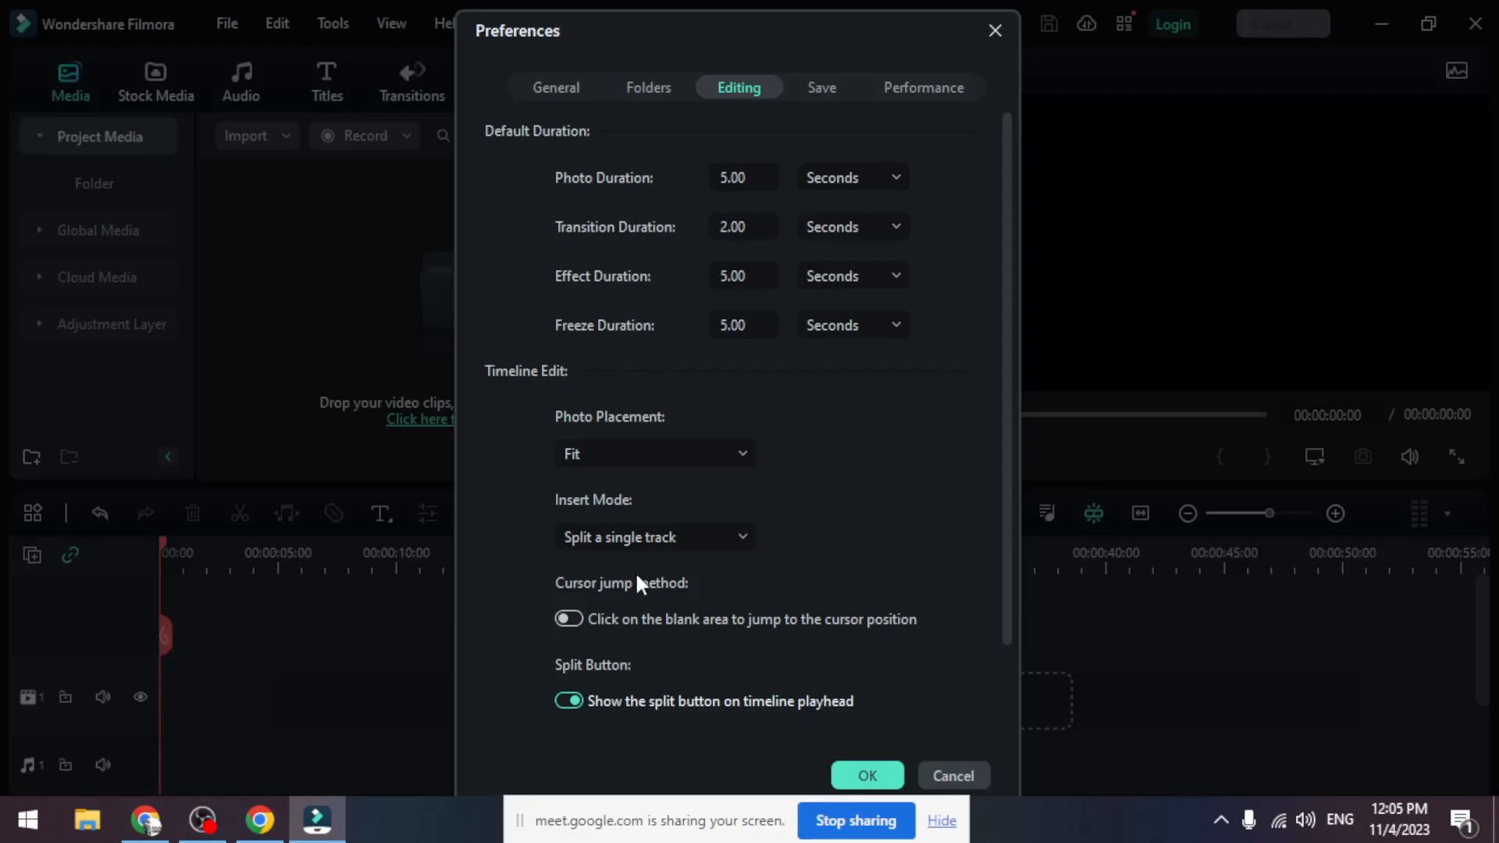
{"action": "left_click", "coordinate": [651, 539]}
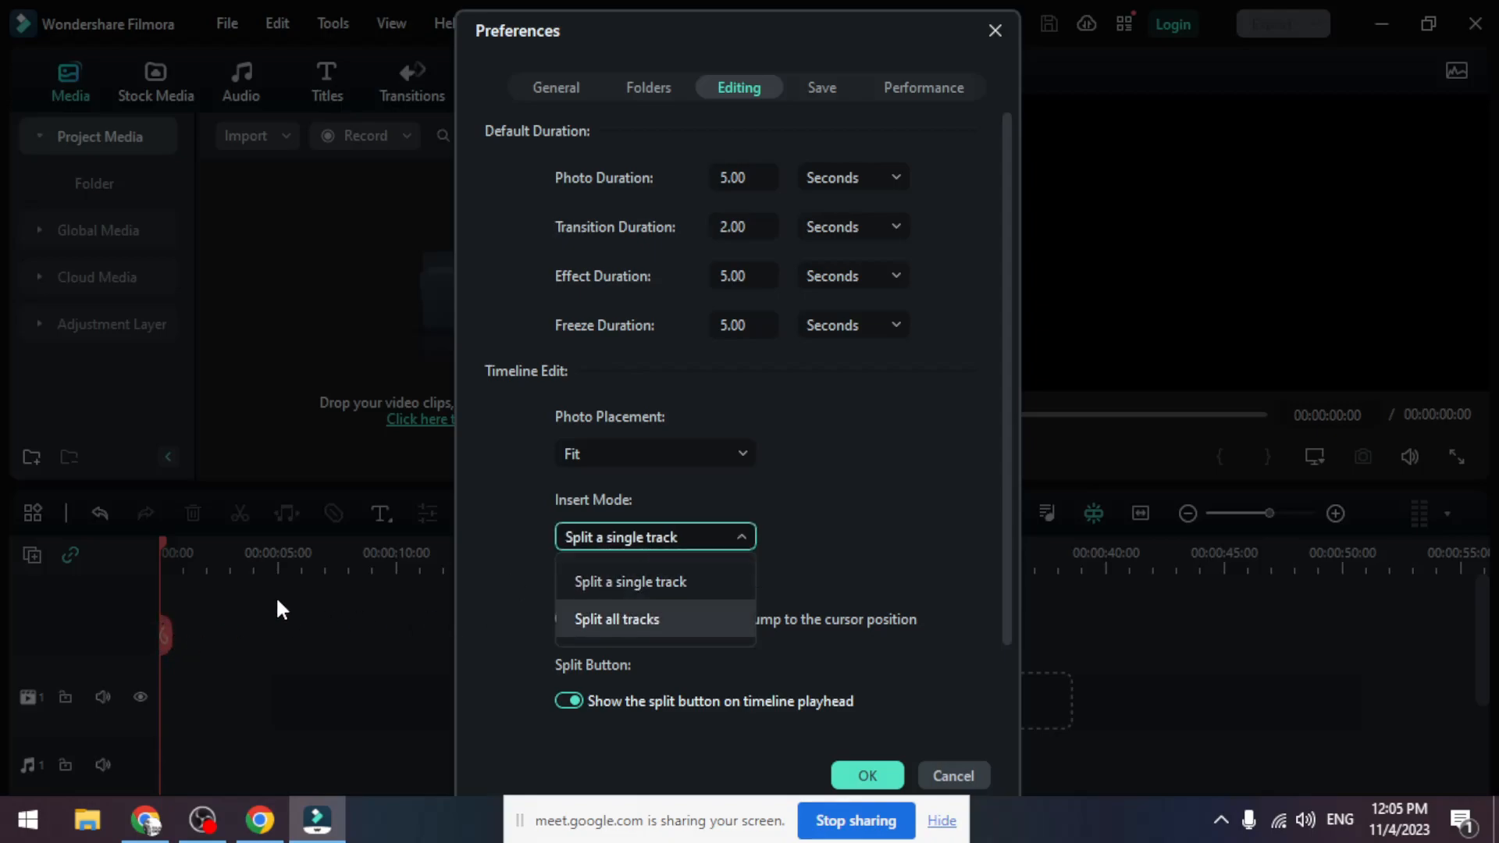
{"action": "left_click", "coordinate": [964, 494]}
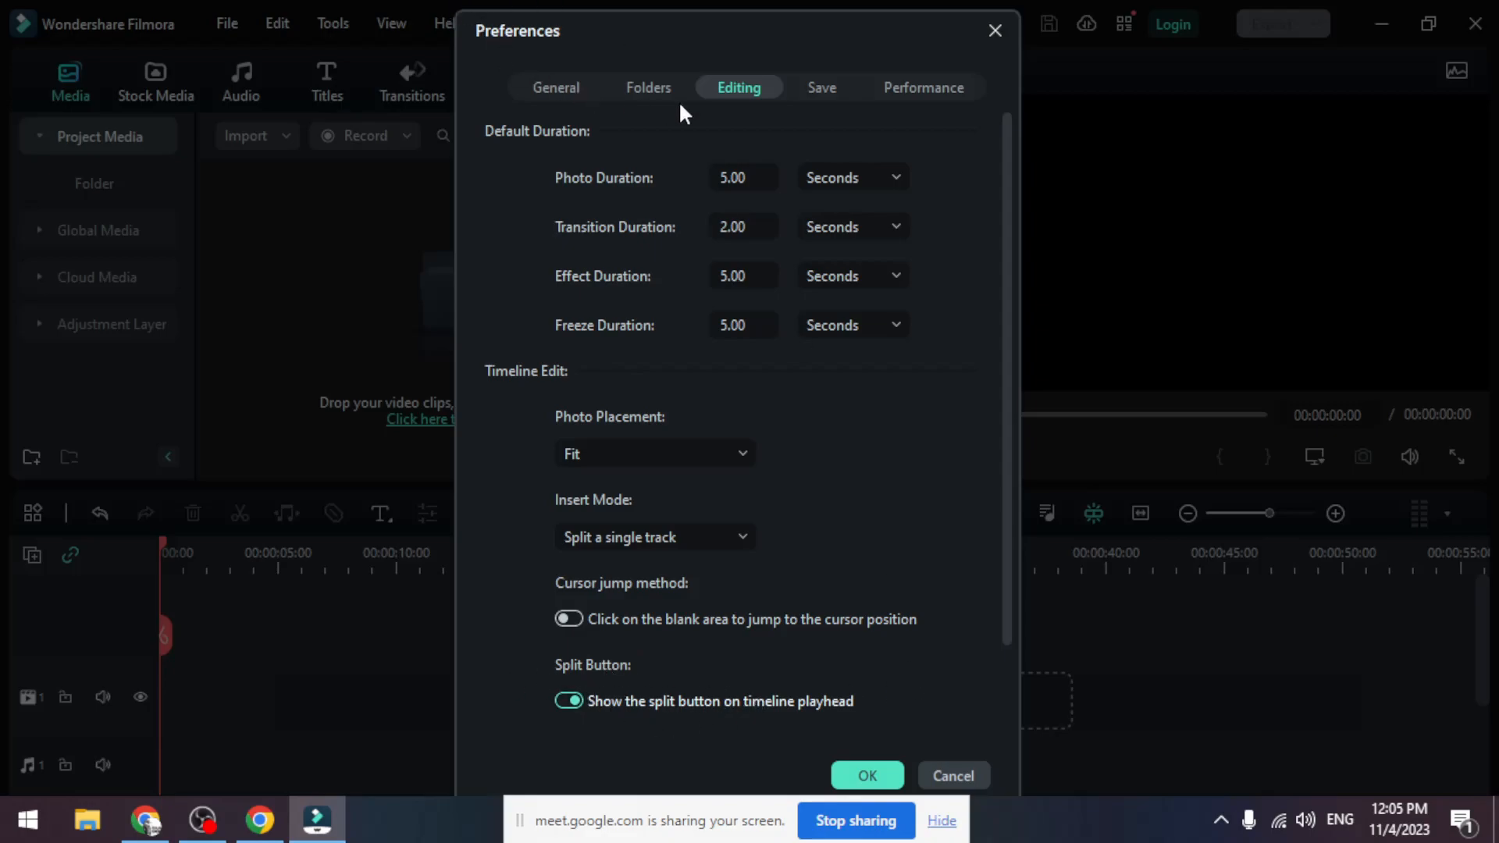
Review the project backup and save locations and the performance preferences, and confirm the preferences
{"action": "left_click", "coordinate": [819, 87]}
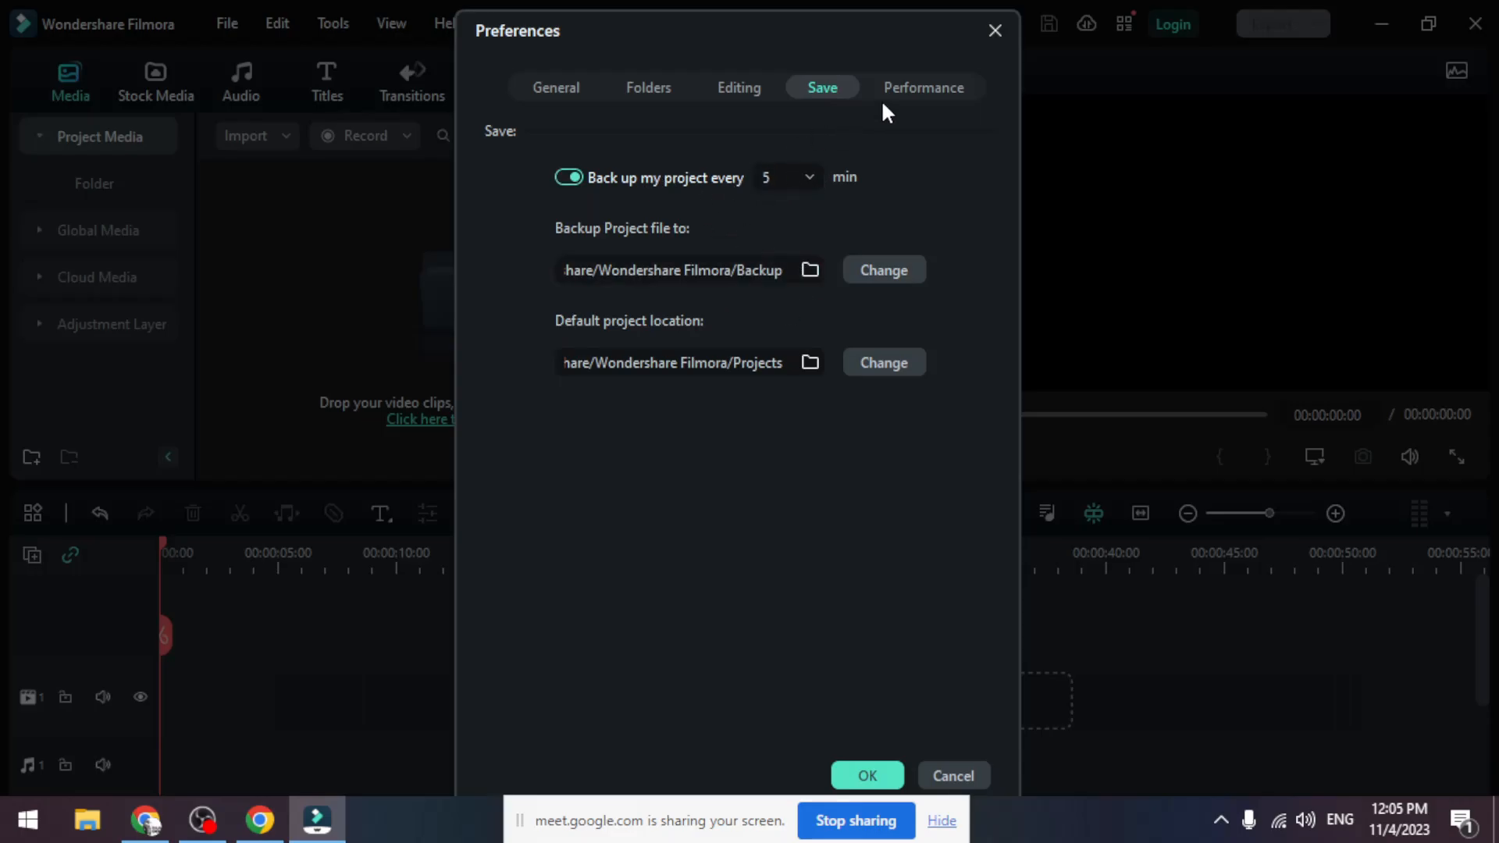
{"action": "left_click", "coordinate": [926, 88]}
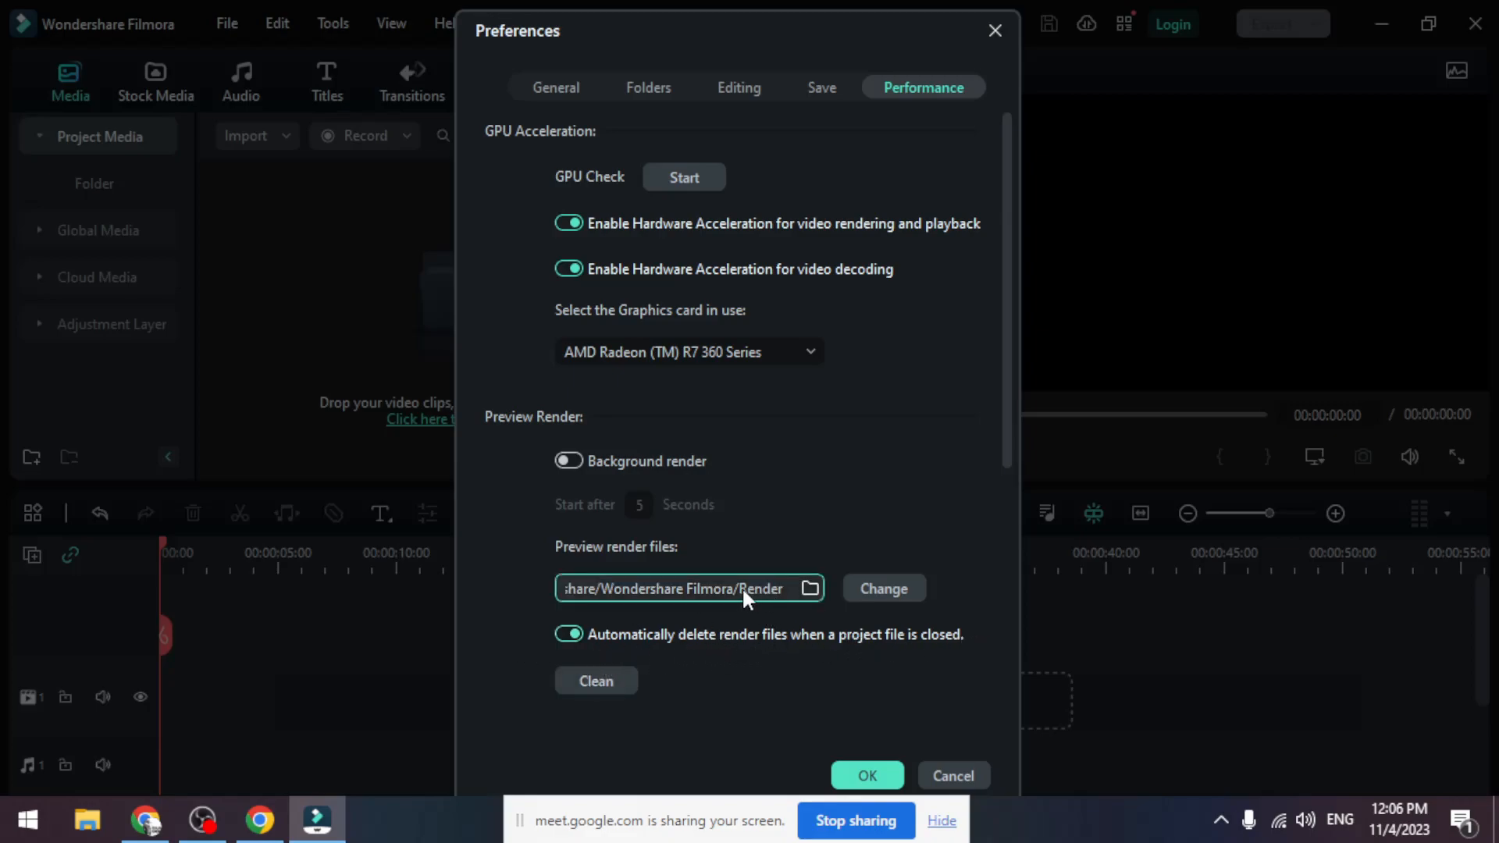
{"action": "left_click", "coordinate": [868, 776]}
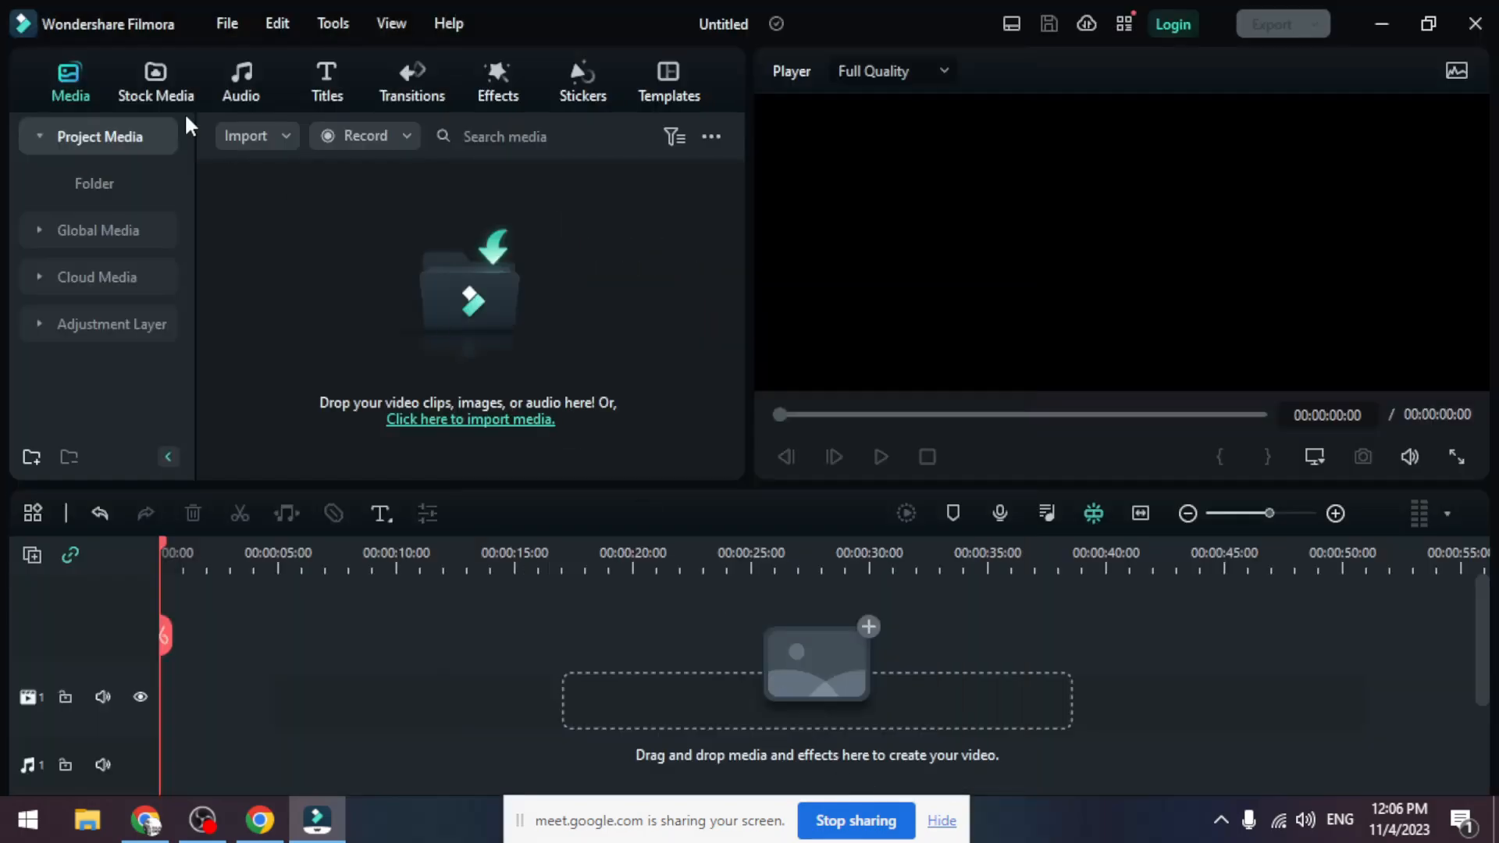
Open the keyboard shortcuts settings
{"action": "left_click", "coordinate": [227, 23]}
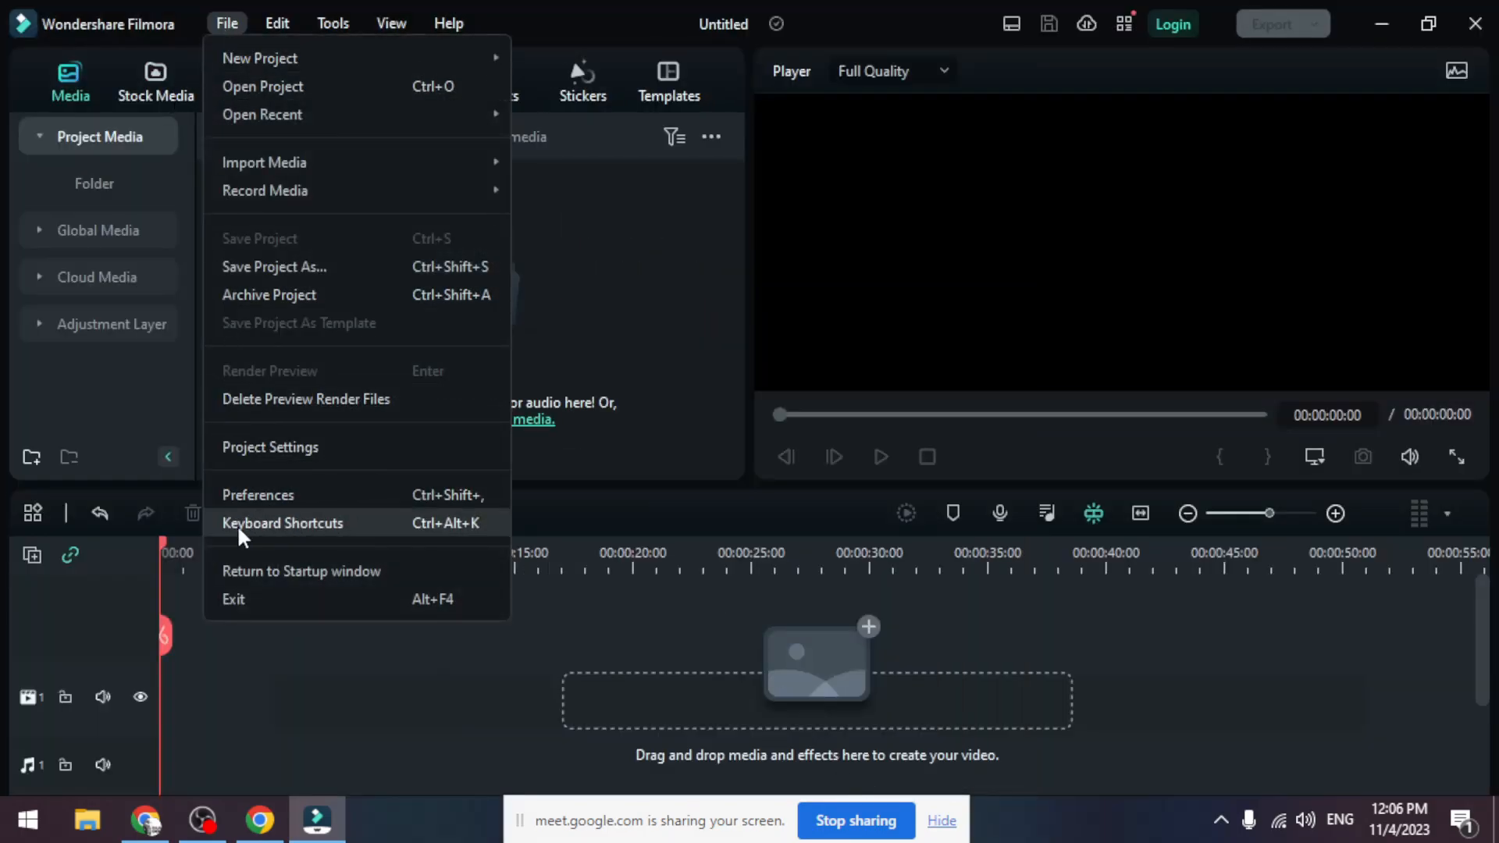